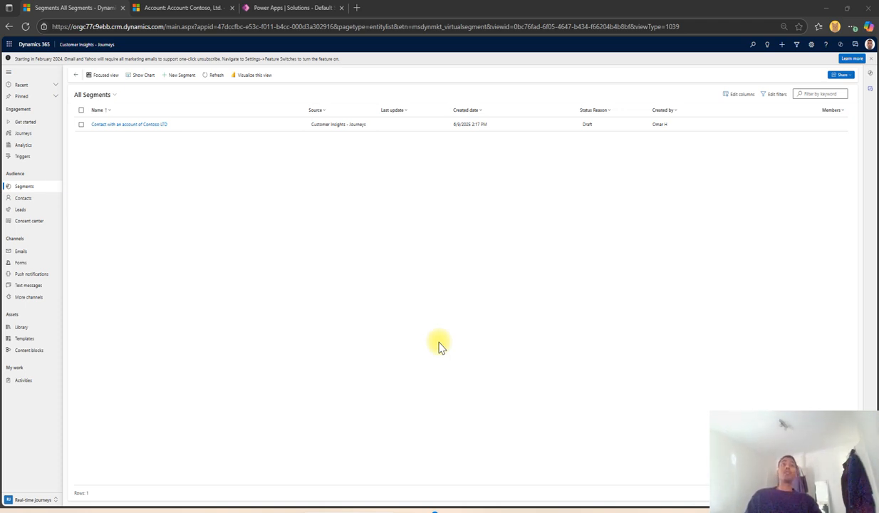
# Open the draft segment "Contact with an account of Contoso LTD" from the All Segments list.
pyautogui.click(54, 188)
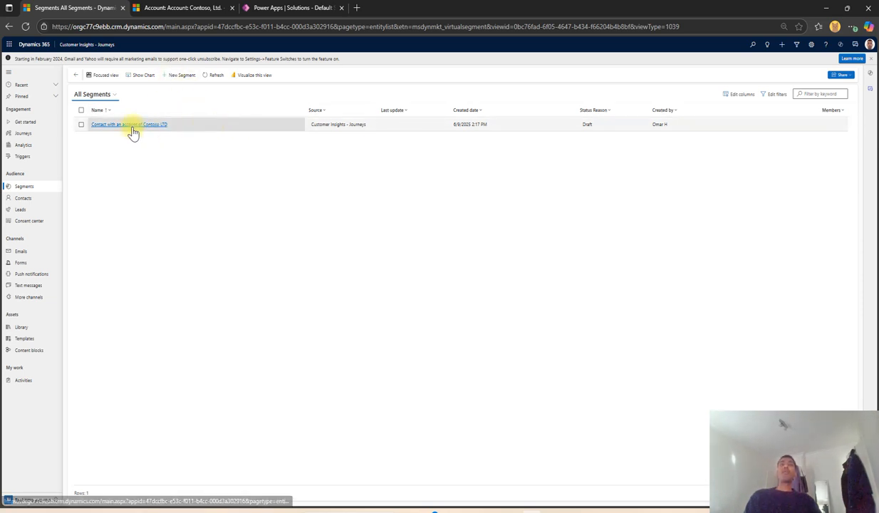
pyautogui.click(190, 126)
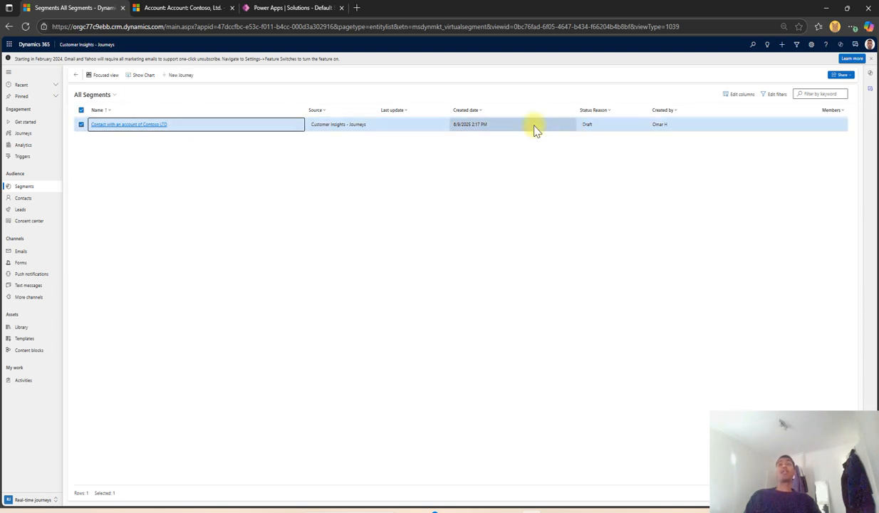
pyautogui.doubleClick(273, 128)
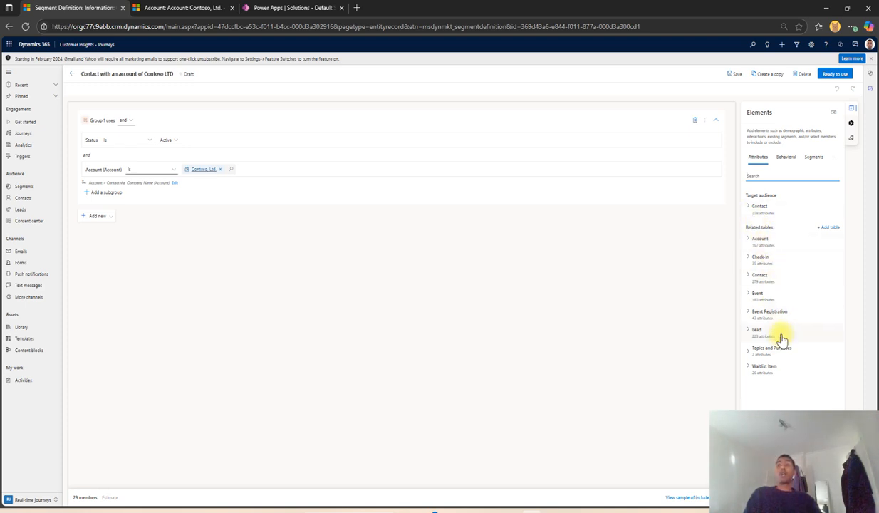
# Review the behavioral interactions available for the segment, including the Email and Marketing event/registration triggers.
pyautogui.click(784, 159)
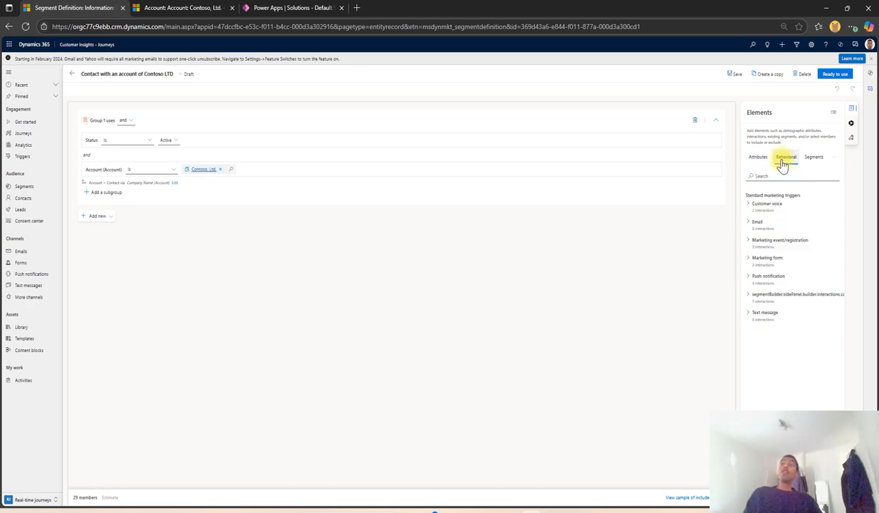
pyautogui.click(754, 222)
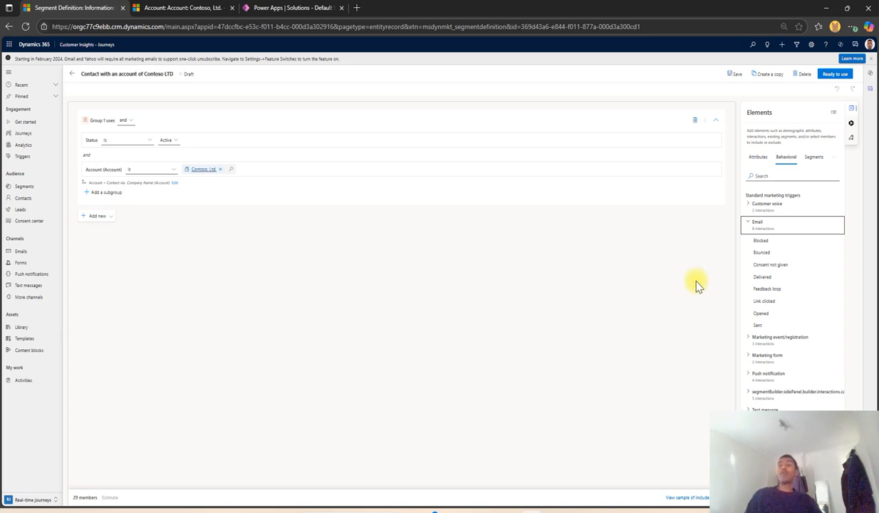
pyautogui.click(752, 338)
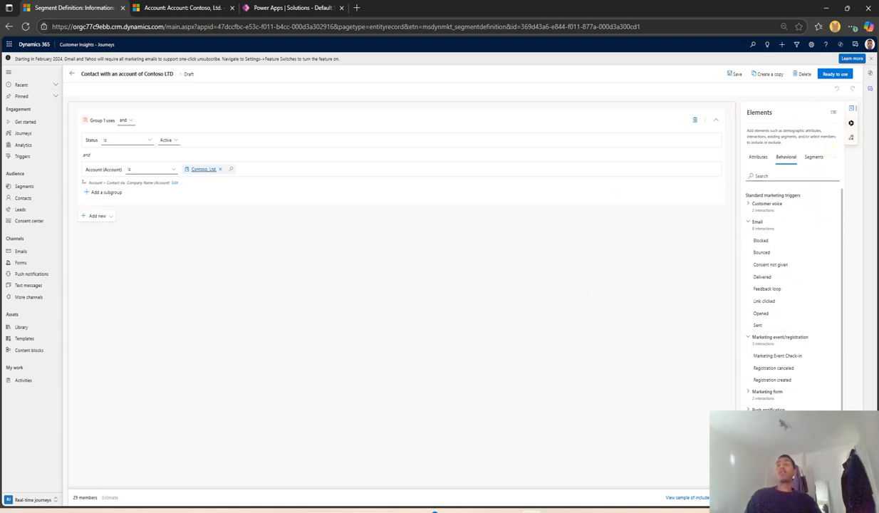
pyautogui.scroll(-1, 794, 385)
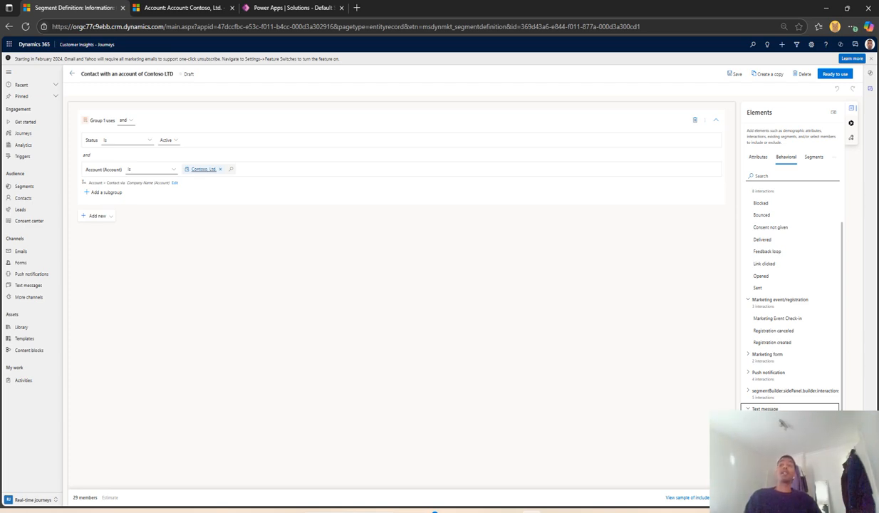
pyautogui.scroll(1, 794, 299)
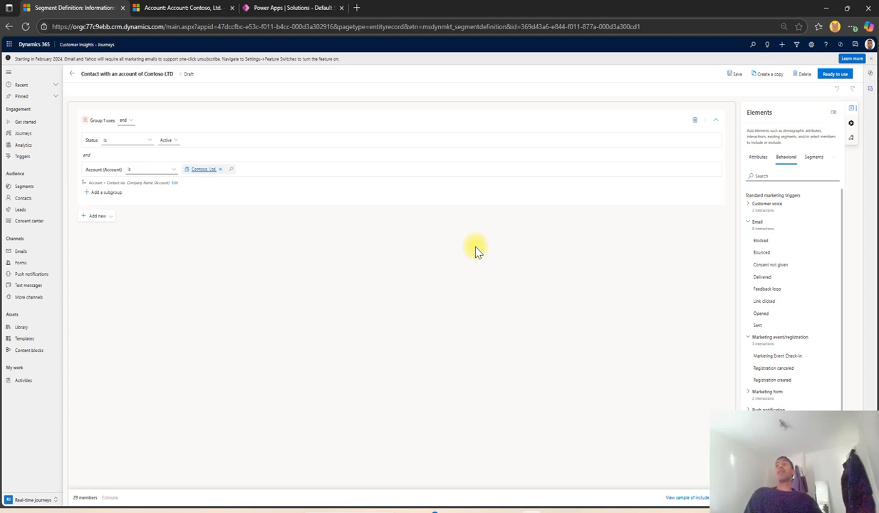
# Look at the existing-segment elements, the attribute tables and the options for including or excluding contacts, then select condition Group 1.
pyautogui.click(813, 157)
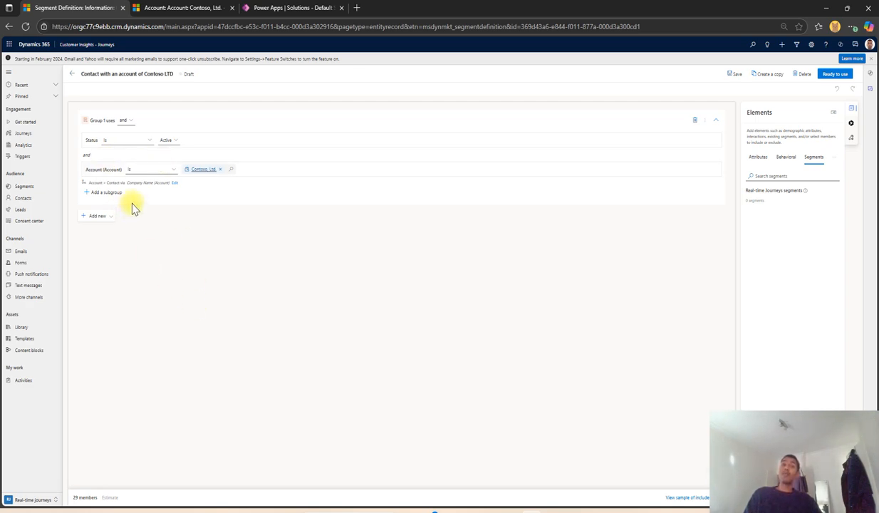
pyautogui.tripleClick(747, 200)
pyautogui.click(792, 219)
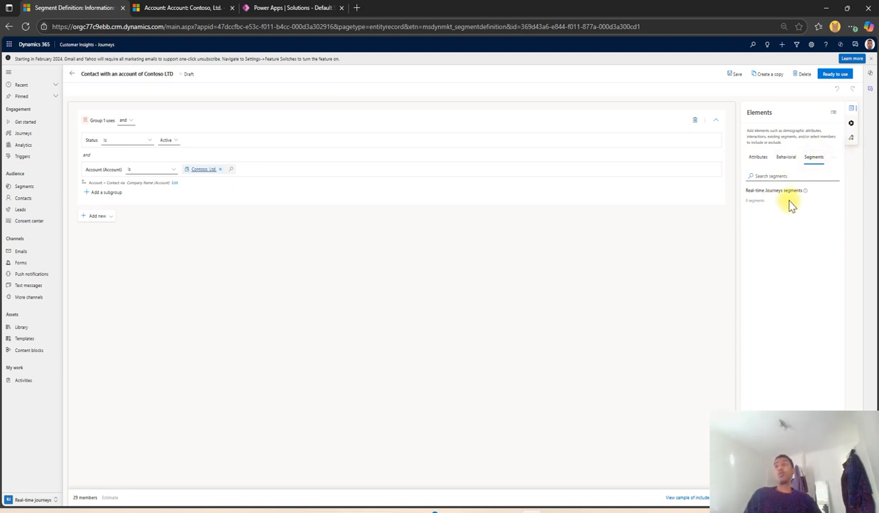
pyautogui.click(758, 157)
pyautogui.moveTo(834, 161)
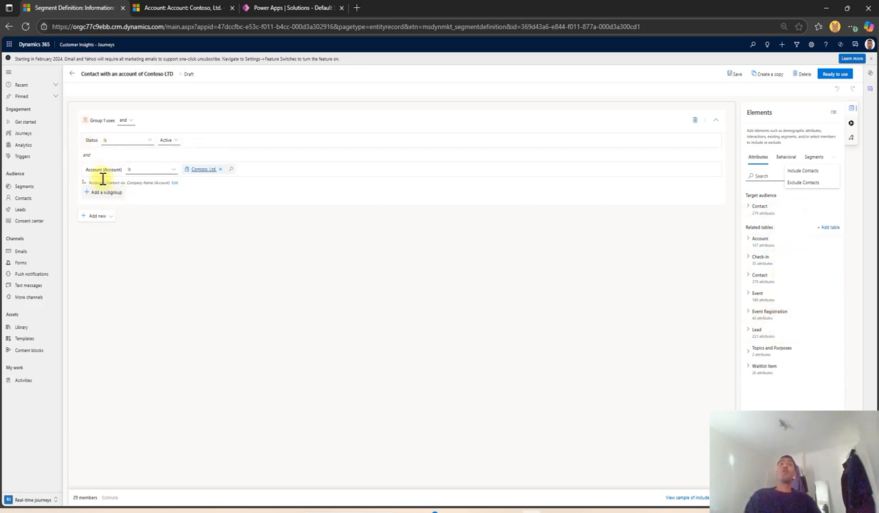
pyautogui.click(94, 141)
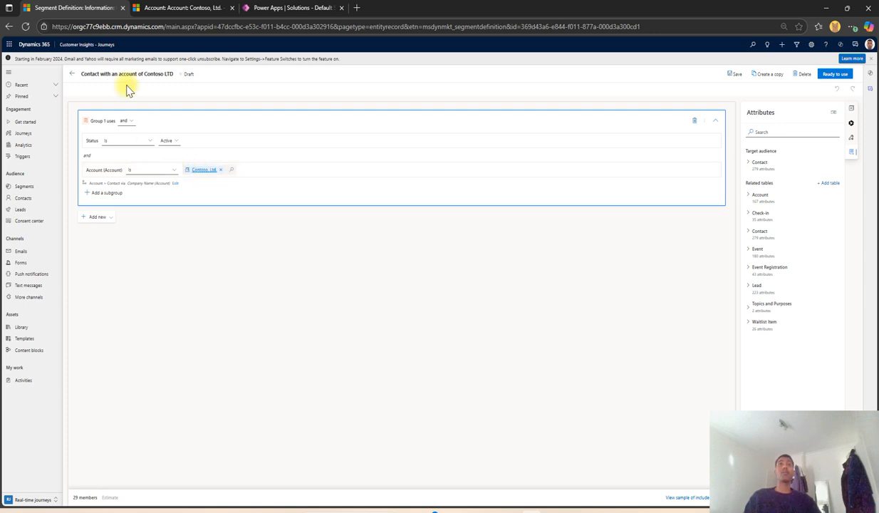
# Open a Contoso, Ltd. contact from My Active Contacts in the other browser tab and check its owner details.
pyautogui.click(171, 14)
pyautogui.click(32, 199)
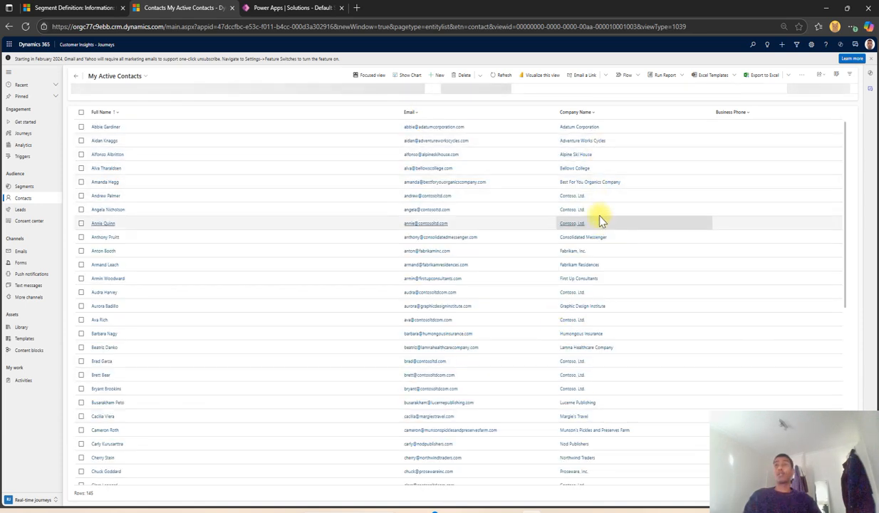
pyautogui.doubleClick(597, 197)
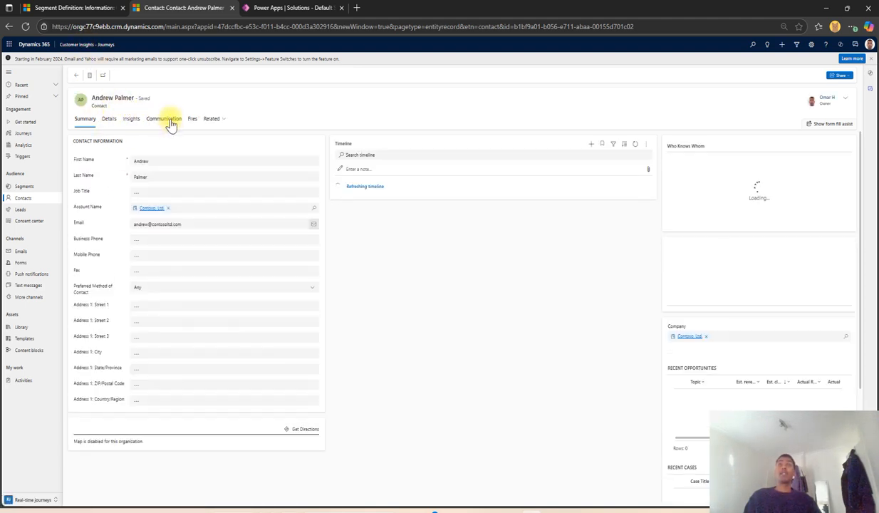
pyautogui.click(847, 99)
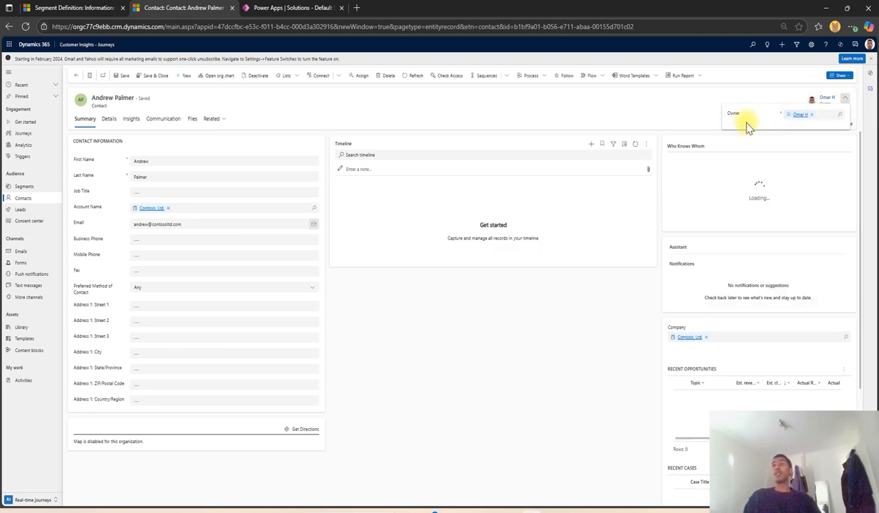
pyautogui.click(619, 116)
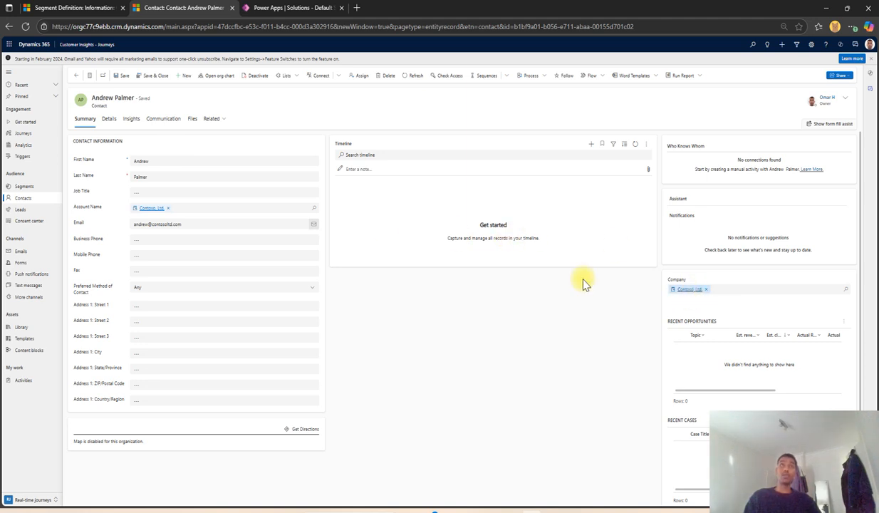
# Return to the segment definition and review its refresh rate and time zone settings.
pyautogui.click(89, 9)
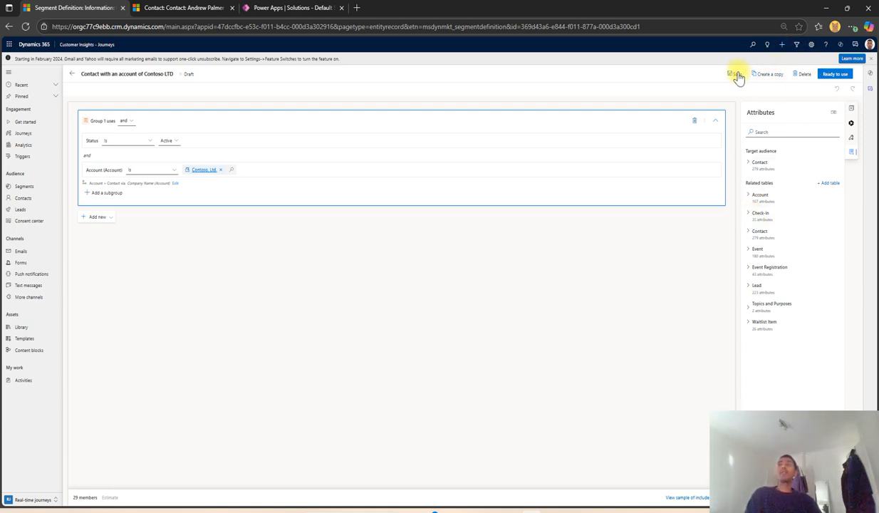
pyautogui.click(851, 139)
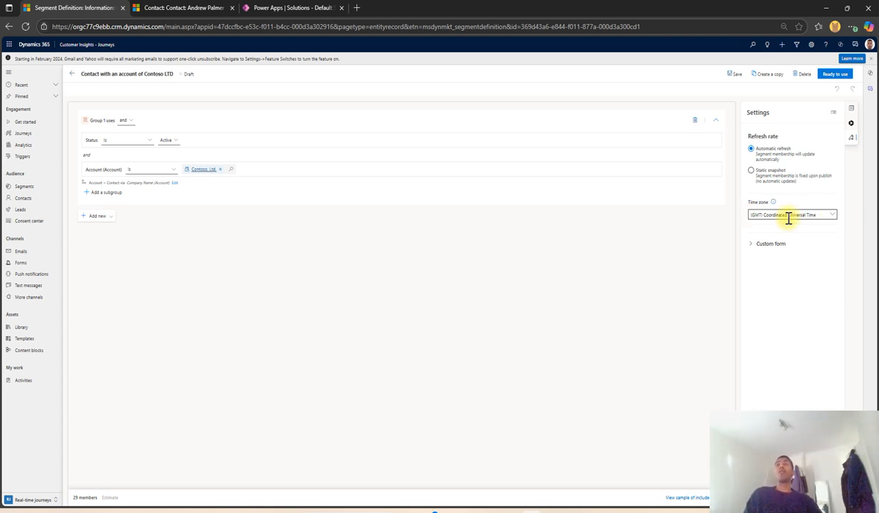
pyautogui.click(851, 125)
pyautogui.click(851, 108)
# Examine the full set of Query Assist example prompts, then go back to the segment's elements.
pyautogui.click(852, 127)
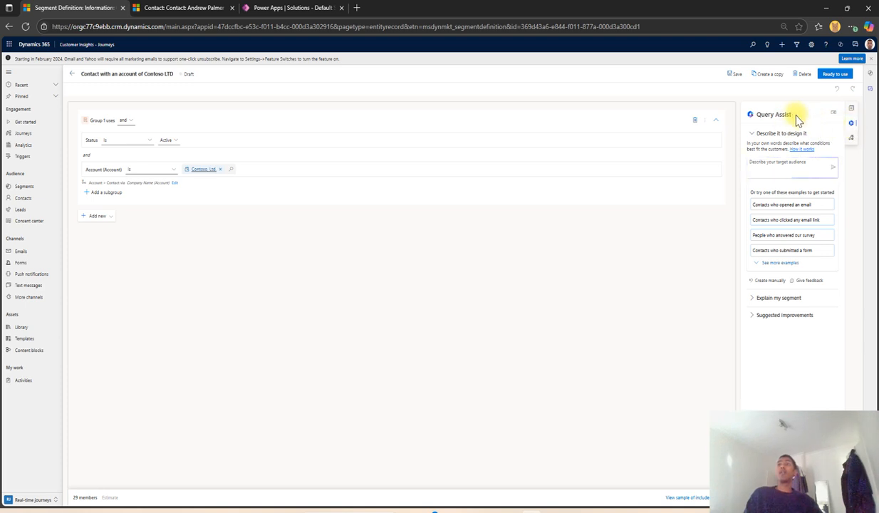
pyautogui.click(780, 169)
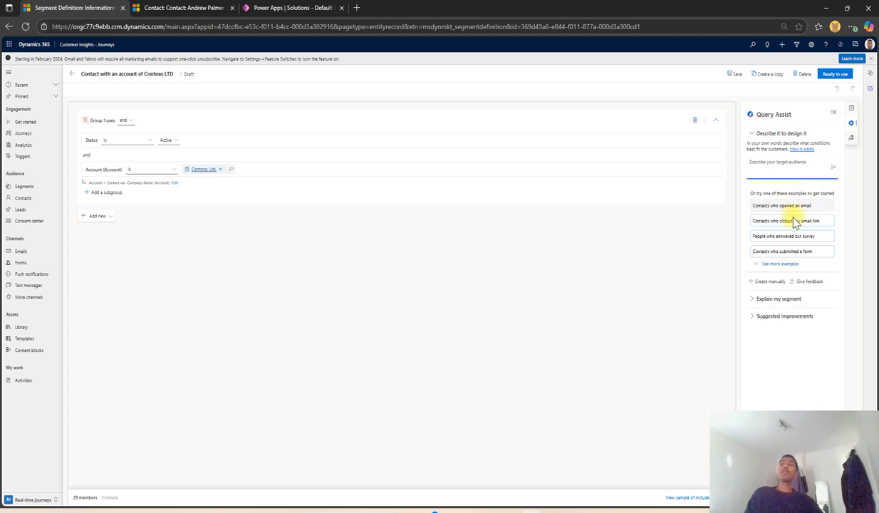
pyautogui.click(780, 264)
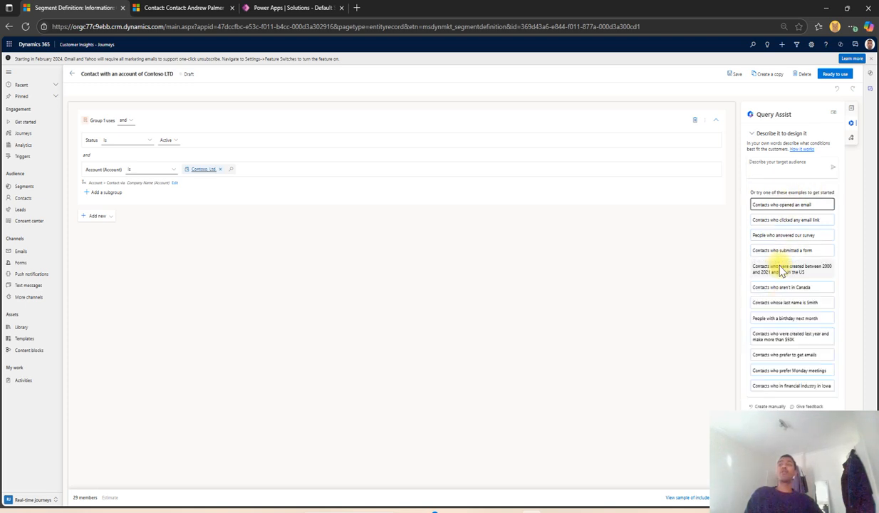
pyautogui.click(850, 108)
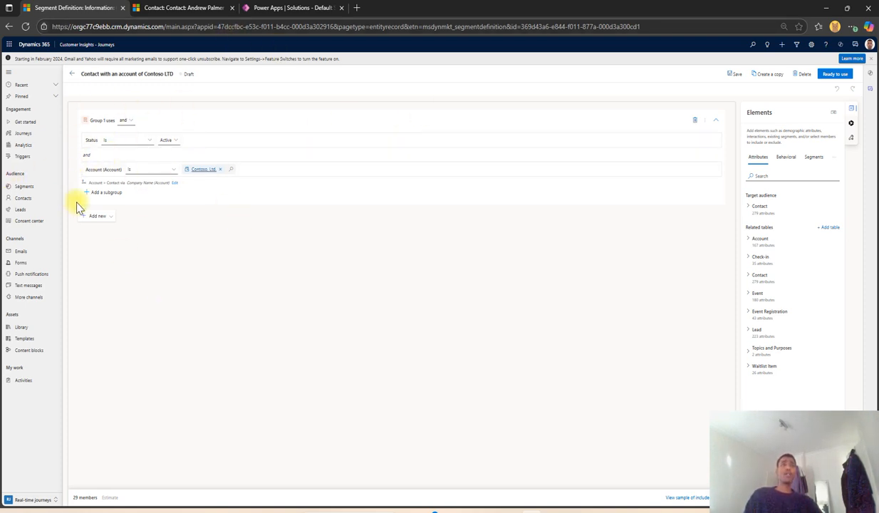
# Start a new segment with Contact as the target audience and "Contacts who opened an email" as the Query Assist description.
pyautogui.click(34, 188)
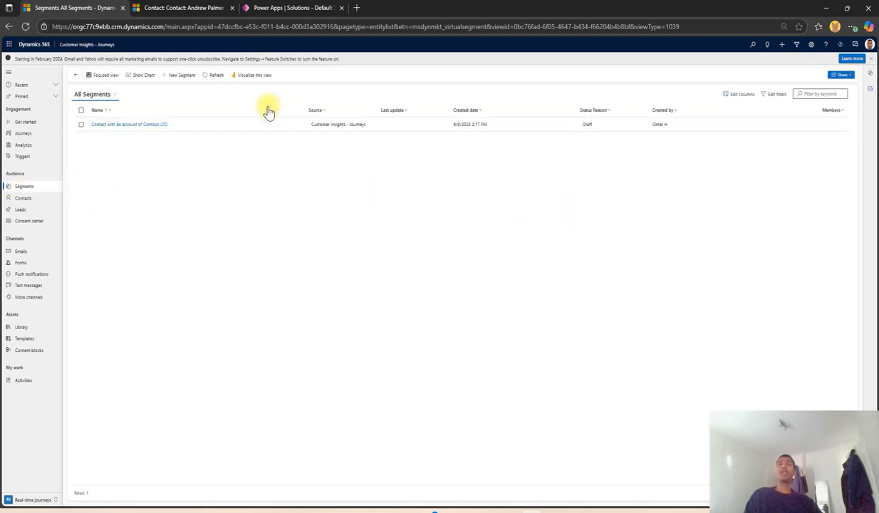
pyautogui.click(174, 82)
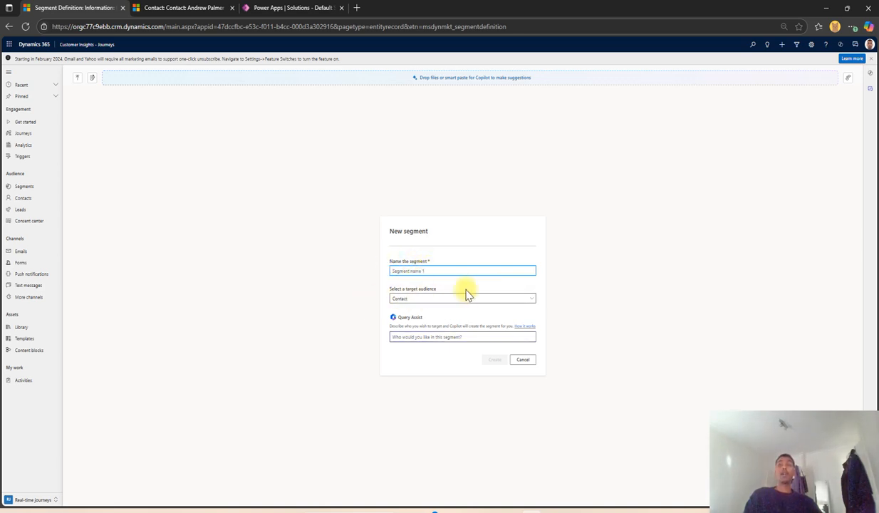
pyautogui.click(525, 299)
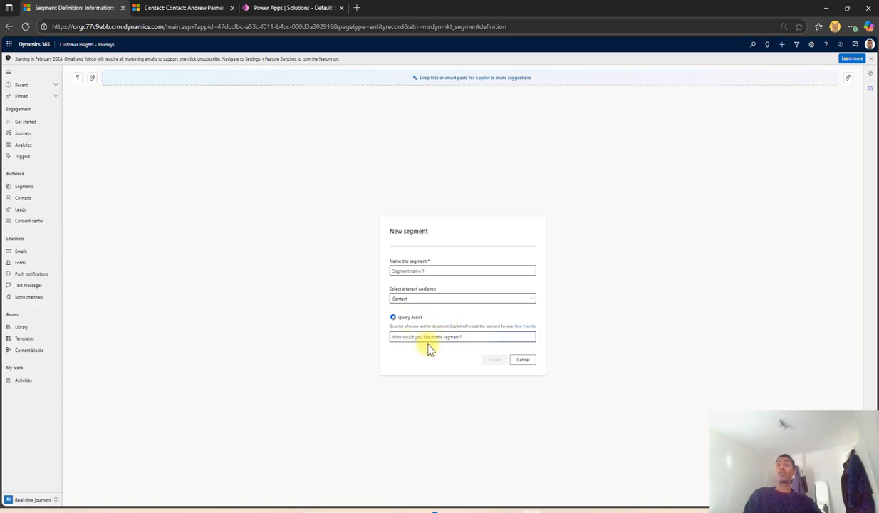
pyautogui.click(430, 338)
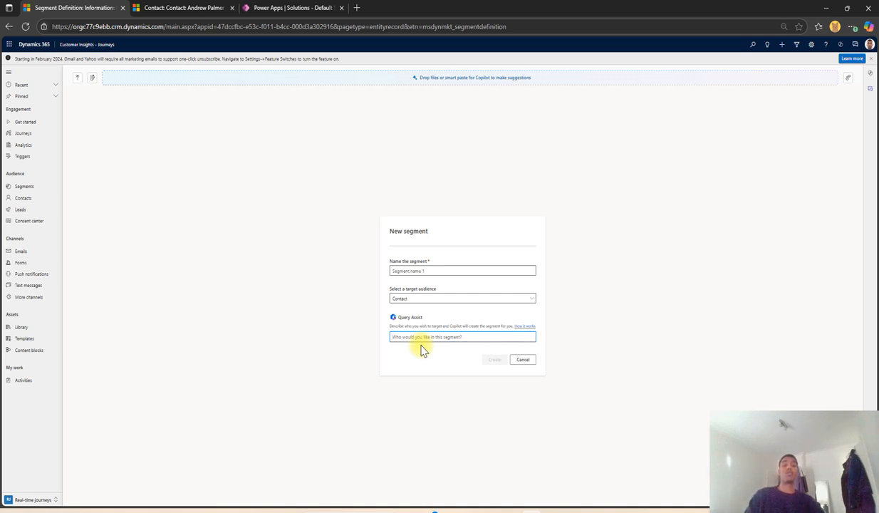
pyautogui.write('Contacts')
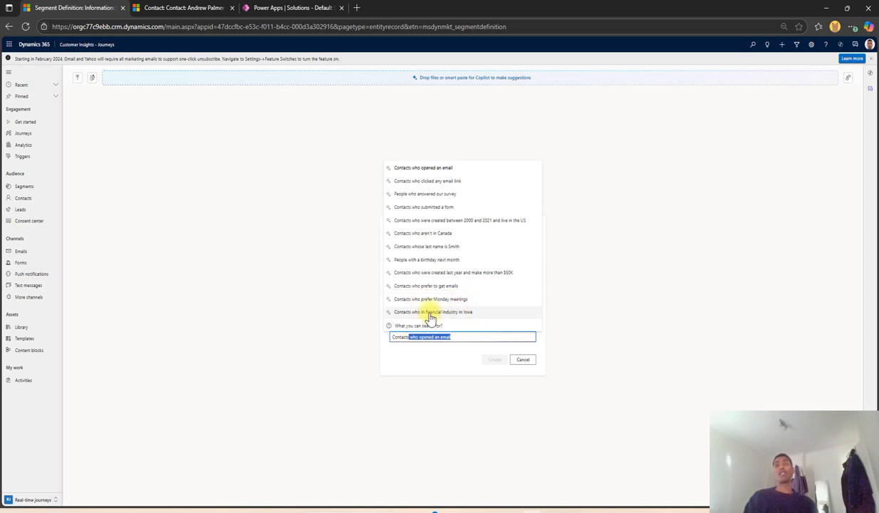
pyautogui.click(334, 335)
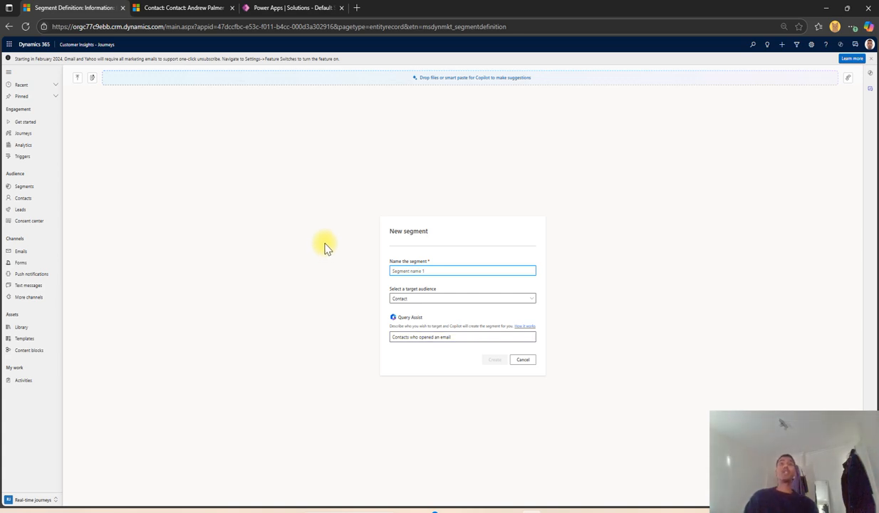
# Switch back to the open contact record and view its summary and details fields.
pyautogui.click(156, 7)
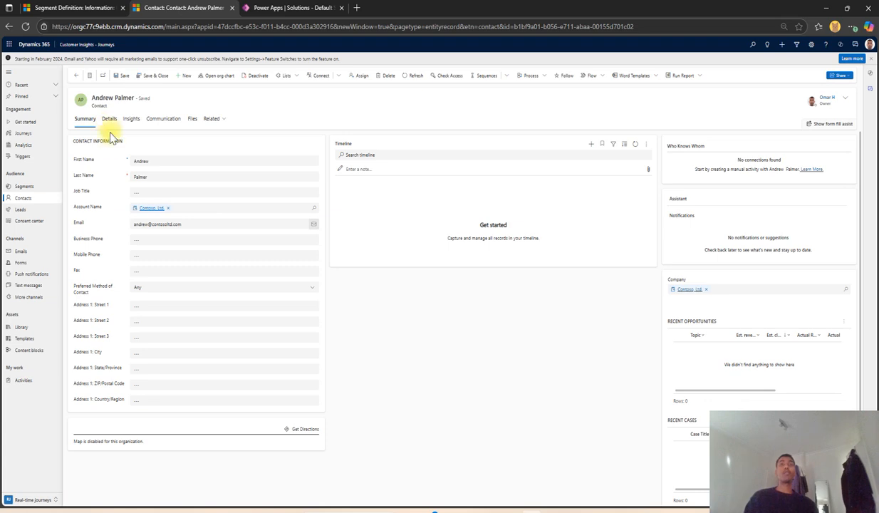
pyautogui.scroll(-3, 451, 281)
pyautogui.scroll(3, 428, 275)
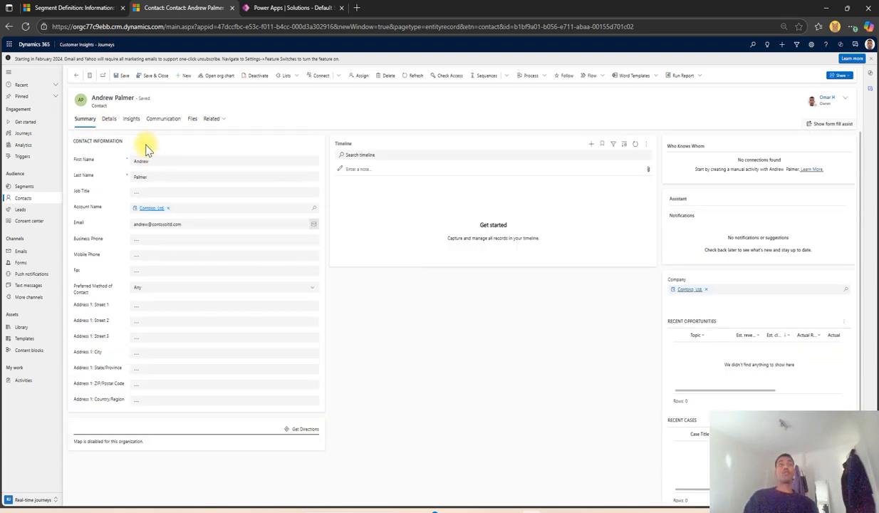
pyautogui.click(108, 120)
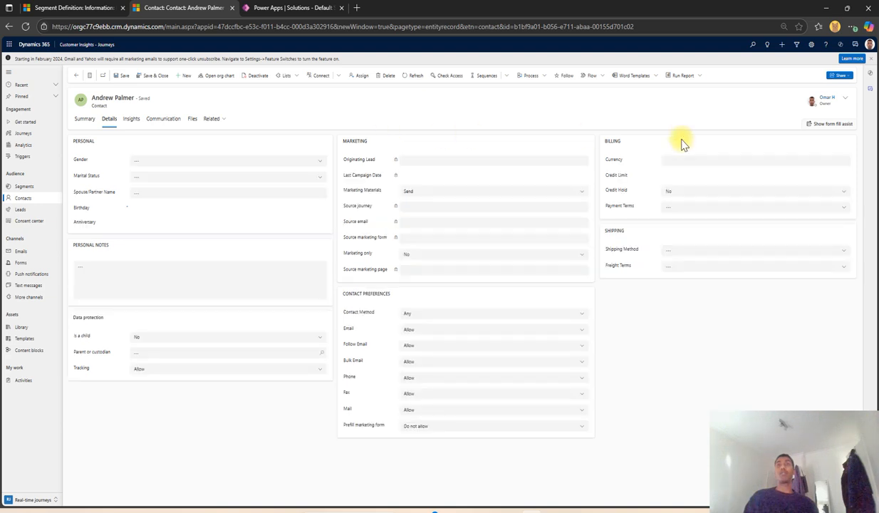
# Browse the My Active Contacts list and look at the contacts' company names.
pyautogui.click(47, 198)
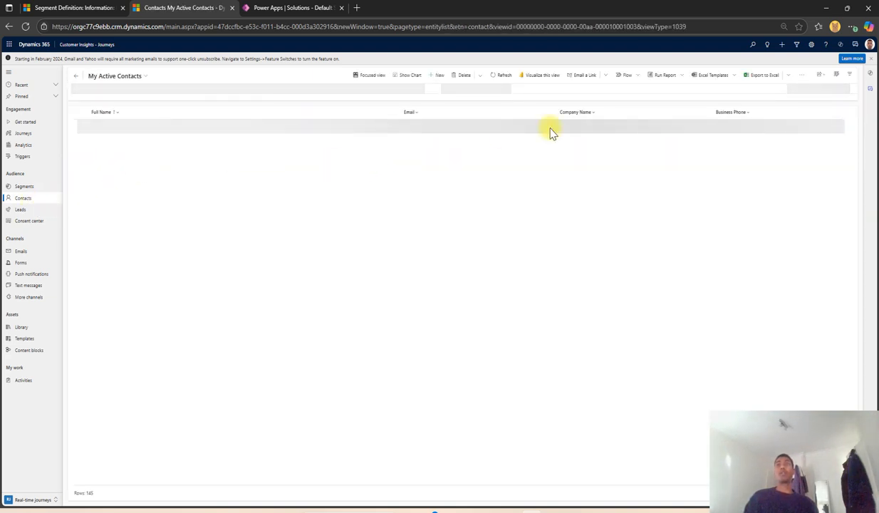
pyautogui.scroll(-5, 345, 206)
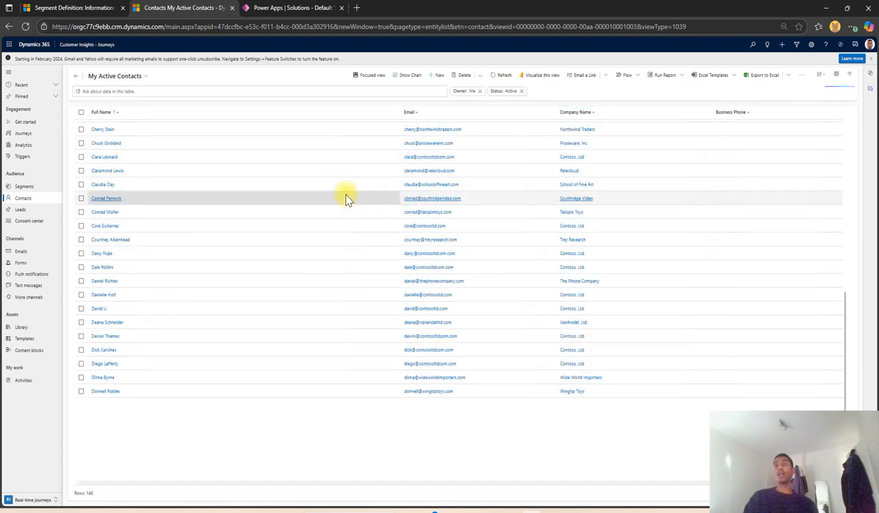
pyautogui.scroll(5, 192, 175)
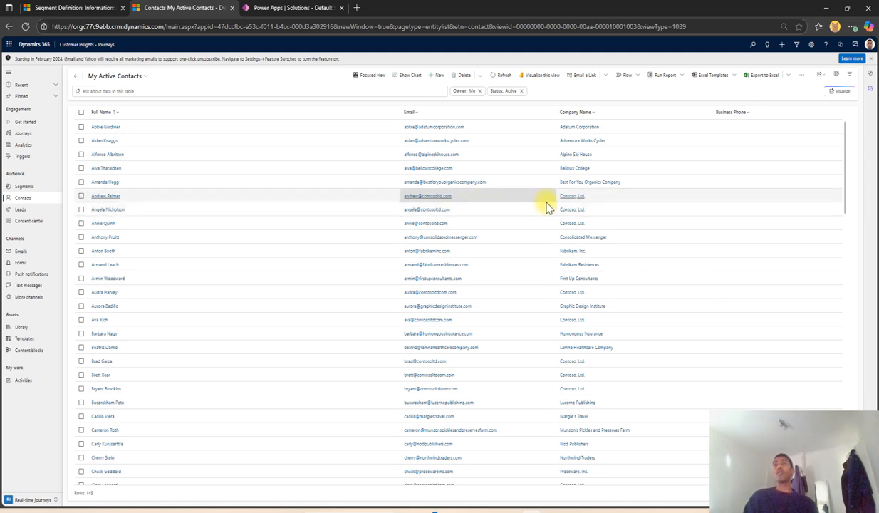
pyautogui.scroll(-1, 618, 256)
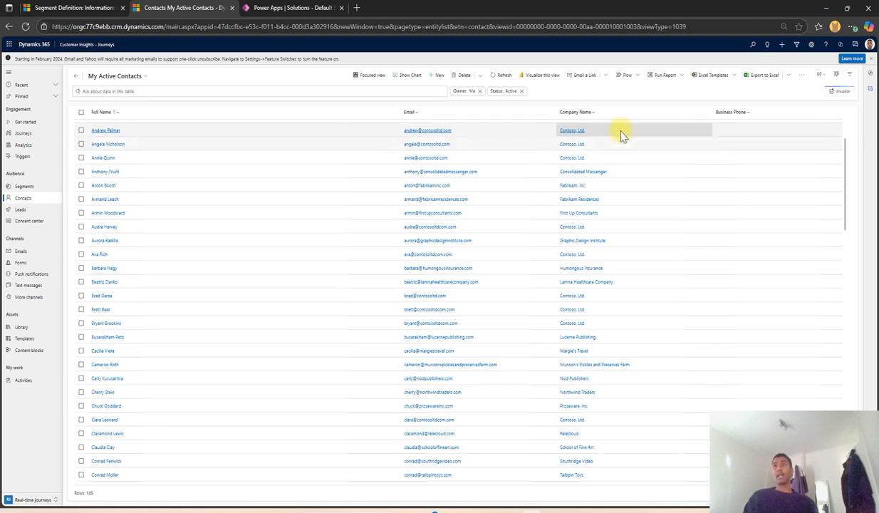
# Open a contact record that belongs to Relecloud and follow its company link to the Relecloud account.
pyautogui.doubleClick(615, 437)
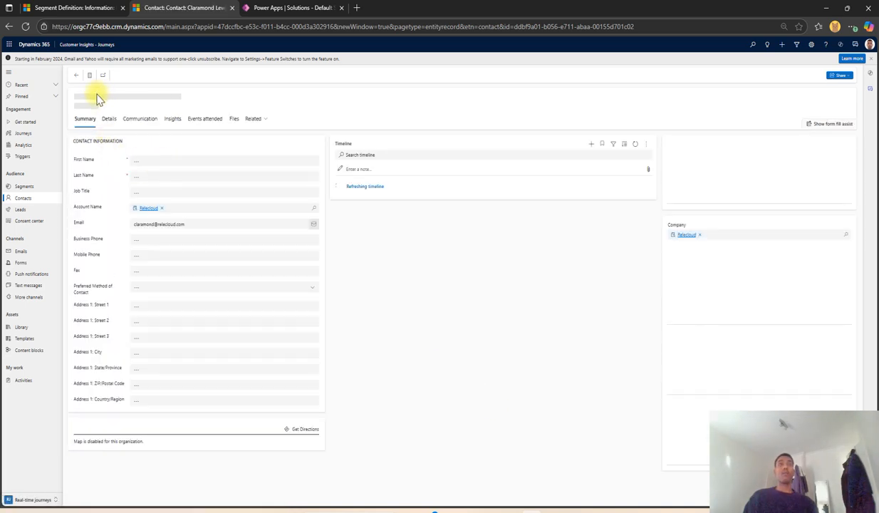
pyautogui.click(163, 163)
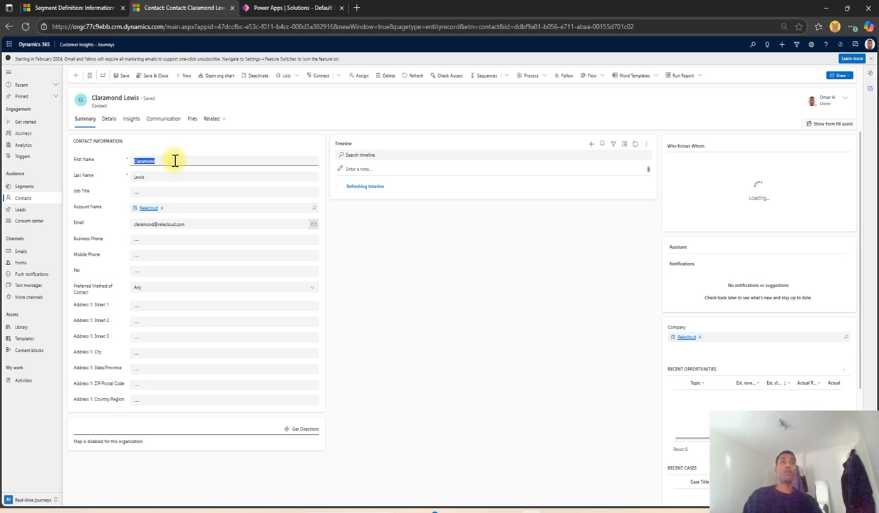
pyautogui.click(77, 75)
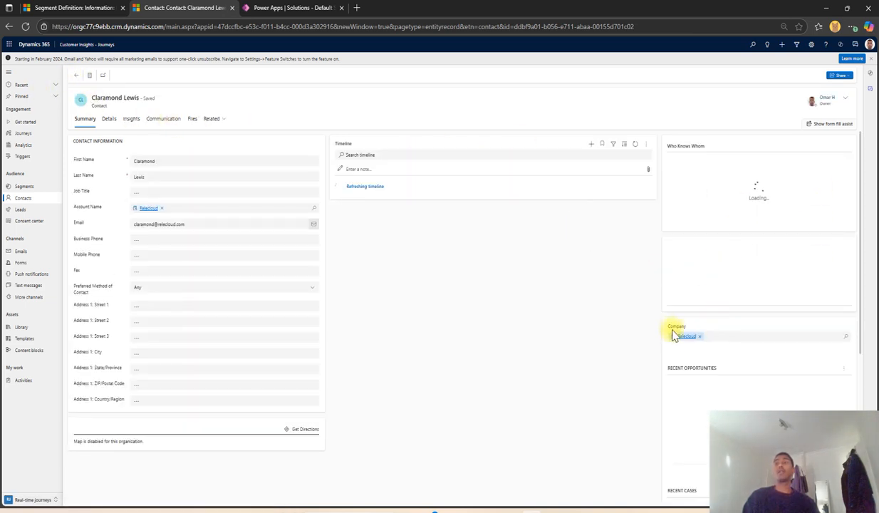
pyautogui.click(686, 341)
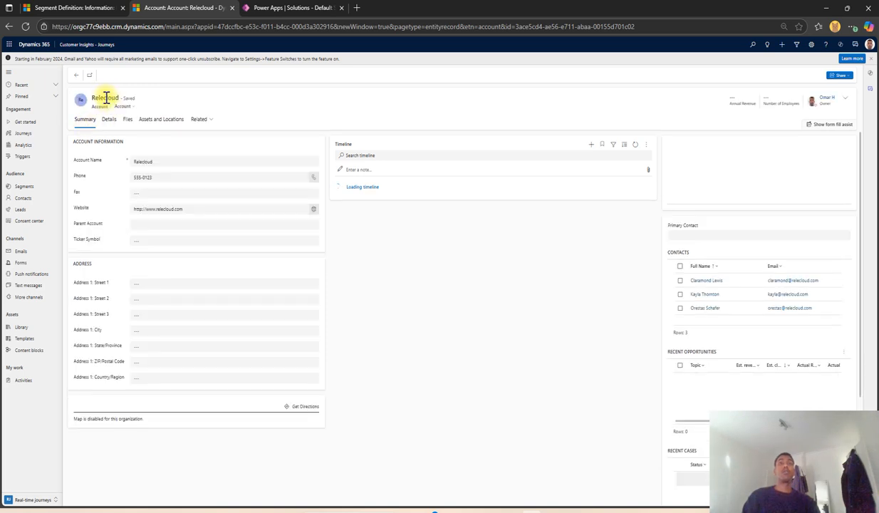
# View the contacts related to the Relecloud account.
pyautogui.doubleClick(107, 98)
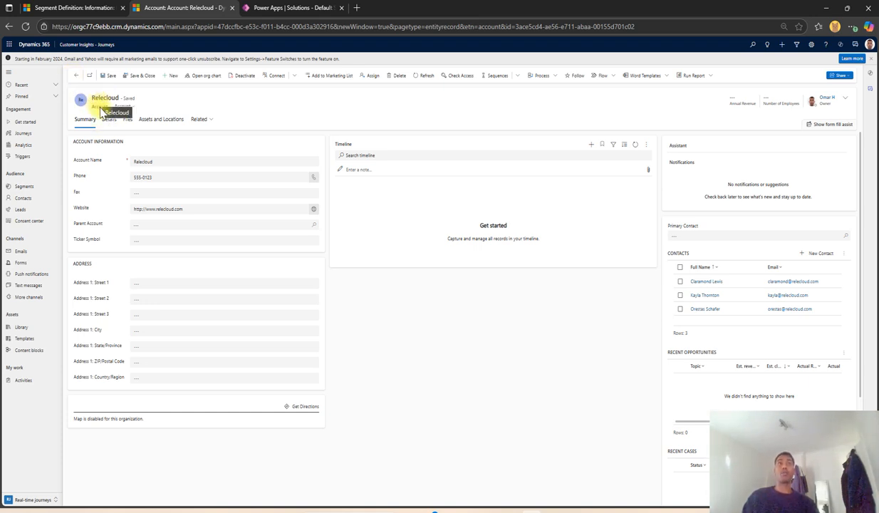
pyautogui.click(200, 119)
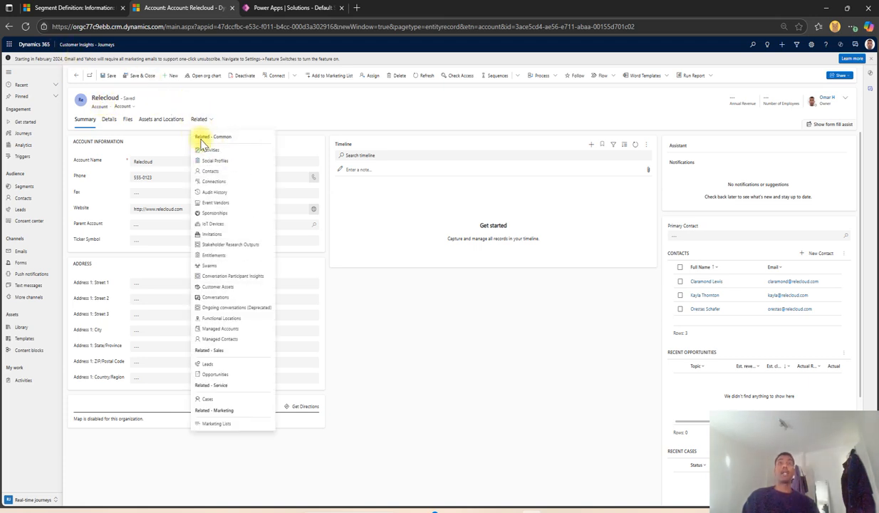
pyautogui.click(214, 171)
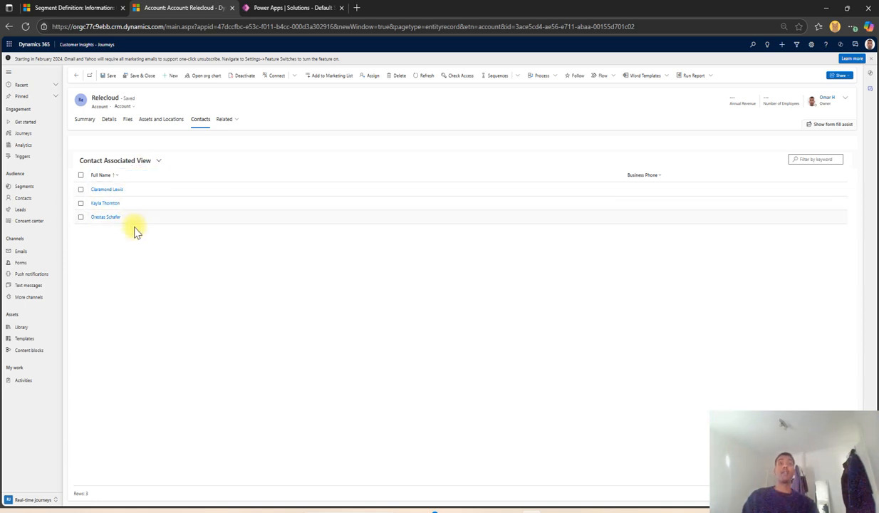
# Return to the new segment form, name the segment "Contacts who are in Relecloud Account" and create it.
pyautogui.click(64, 7)
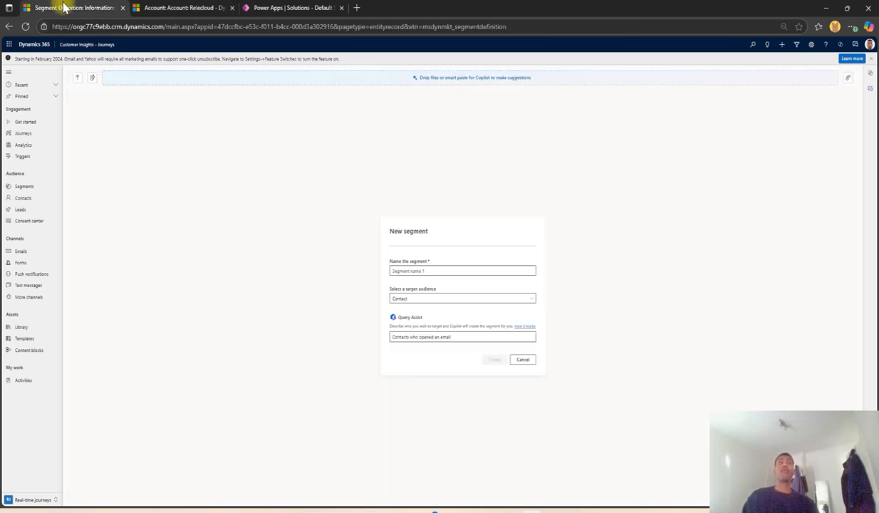
pyautogui.click(430, 270)
pyautogui.write('Contacts who are in Relecloud Account')
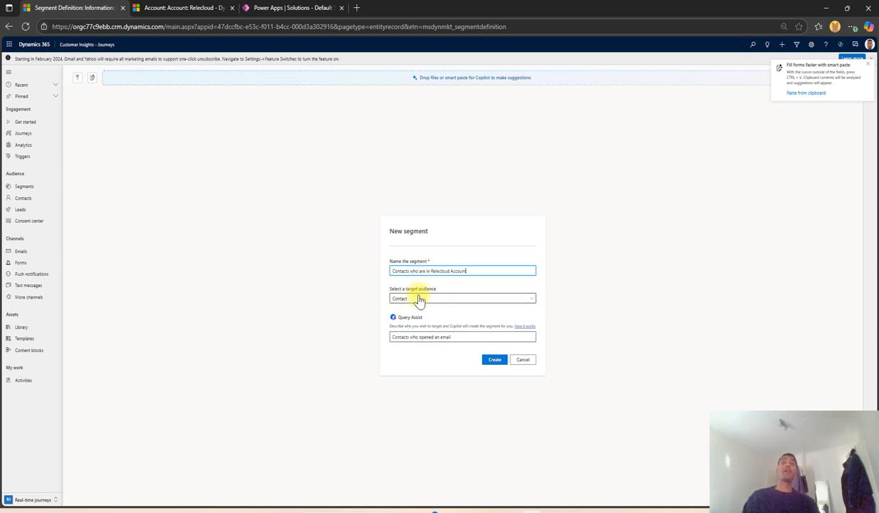
pyautogui.click(494, 359)
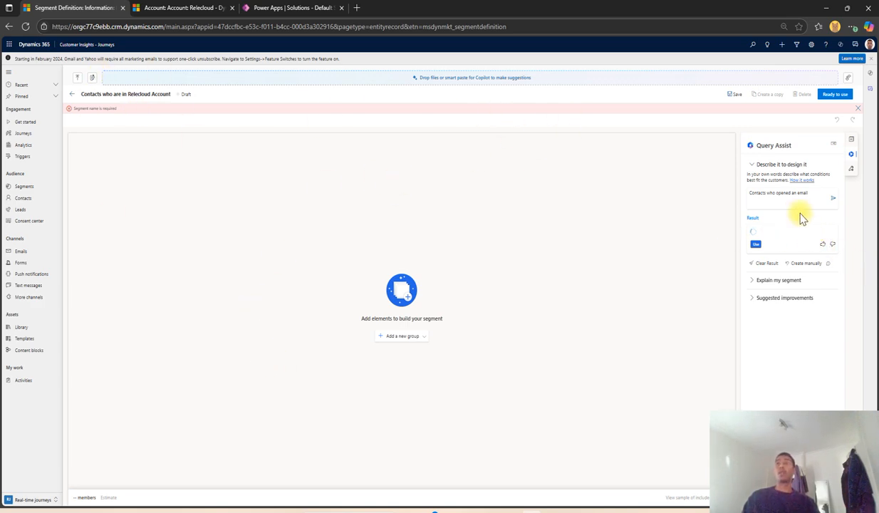
# Switch from Query Assist to the segment's elements and search the attributes for "Account".
pyautogui.click(851, 141)
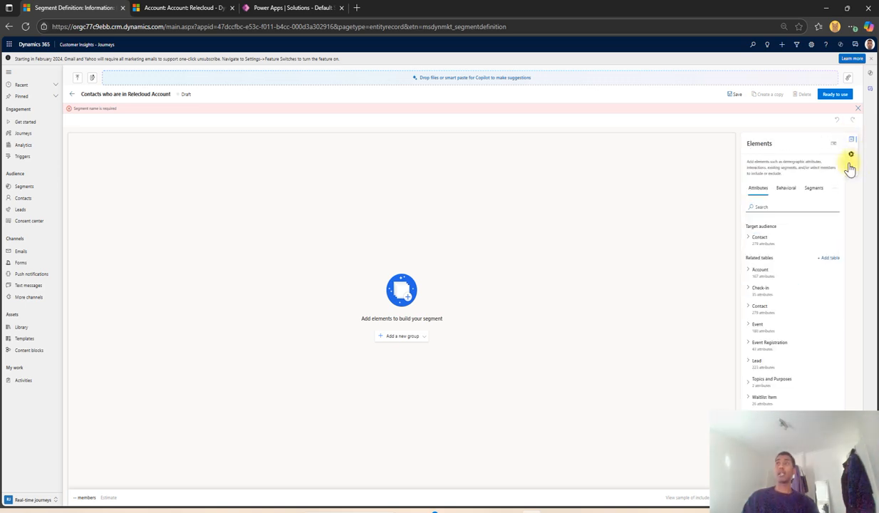
pyautogui.click(753, 240)
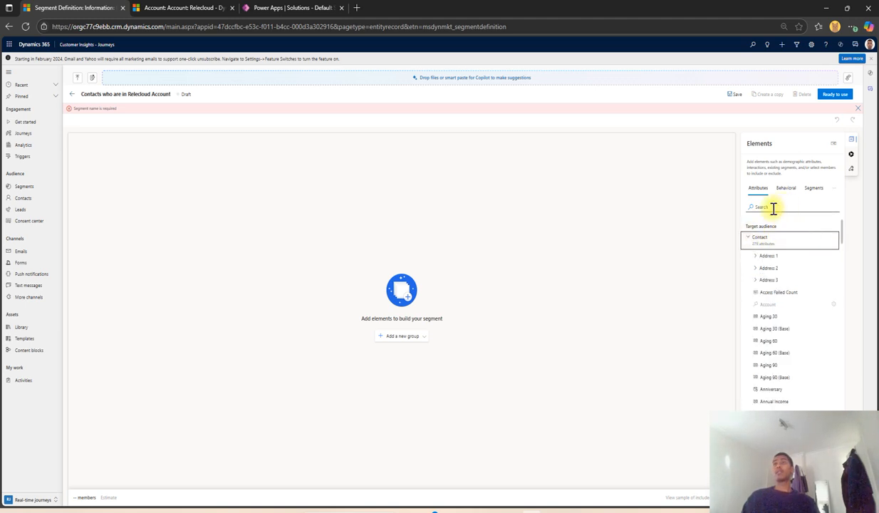
pyautogui.click(772, 210)
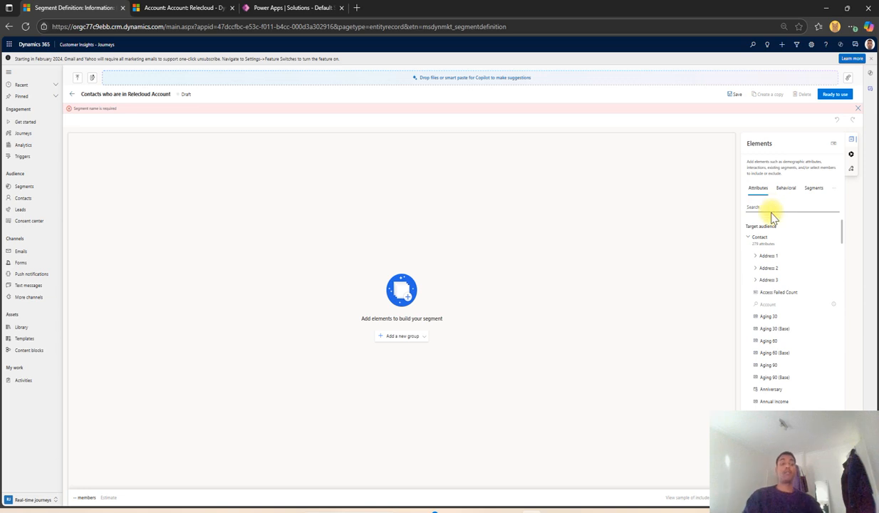
pyautogui.write('Ad')
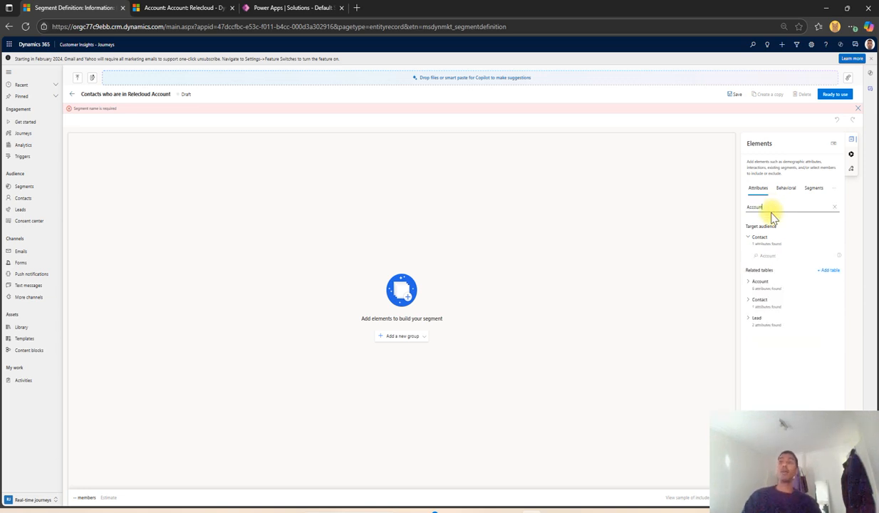
# Review how the Relecloud contact record links to its company account, then return to the segment definition.
pyautogui.click(165, 7)
pyautogui.click(78, 77)
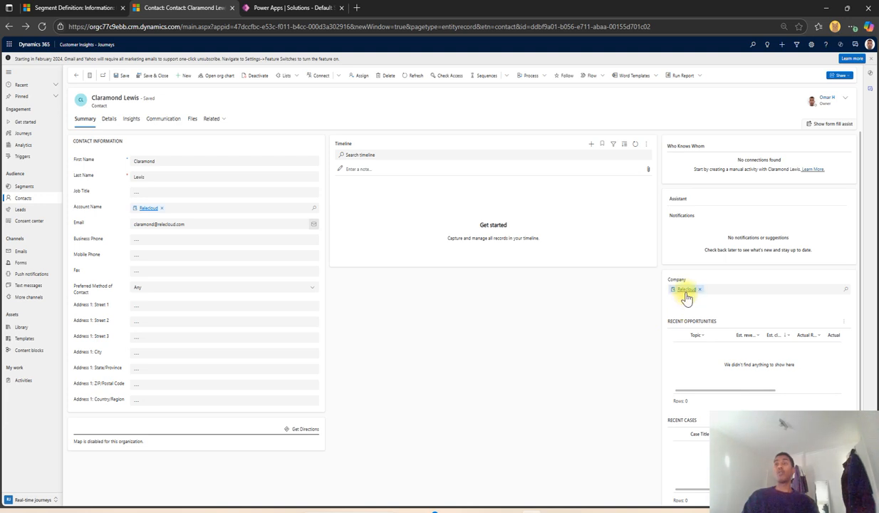
pyautogui.click(686, 291)
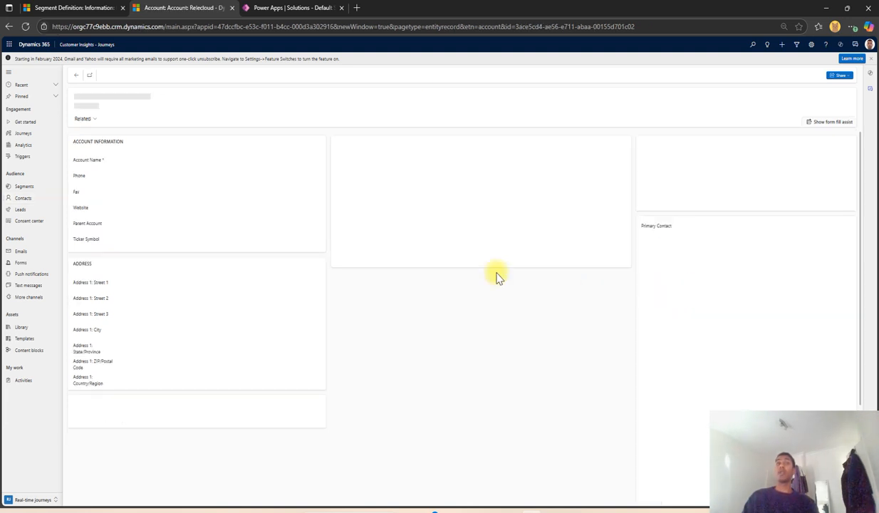
pyautogui.click(8, 27)
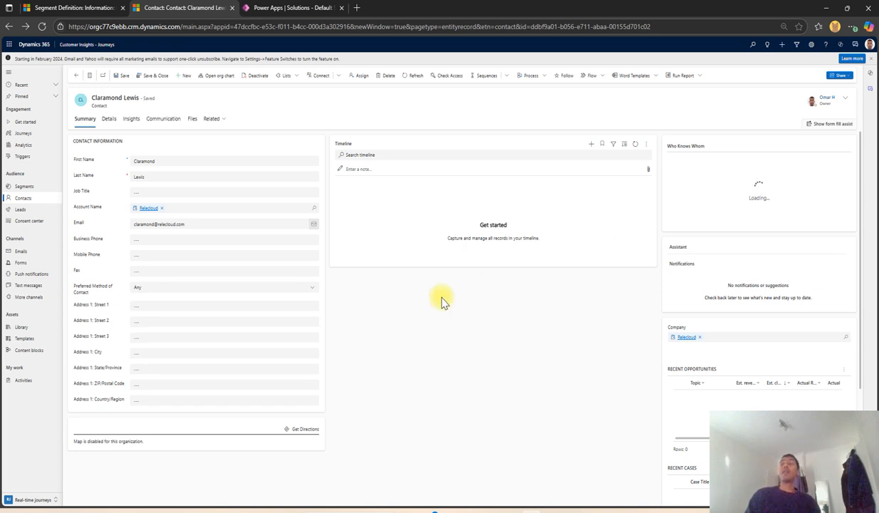
pyautogui.click(114, 8)
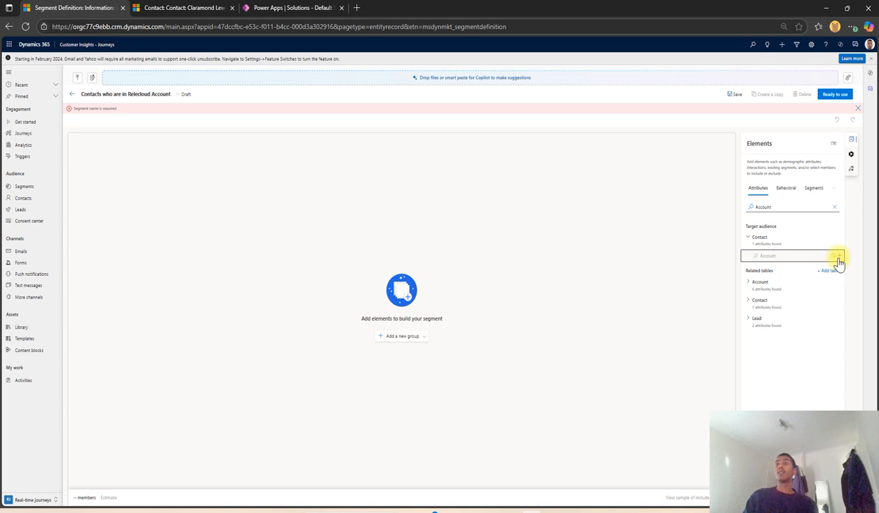
# Add the related Account table's Account attribute to the segment, with a custom path to Contact via Company Name (Account).
pyautogui.click(750, 283)
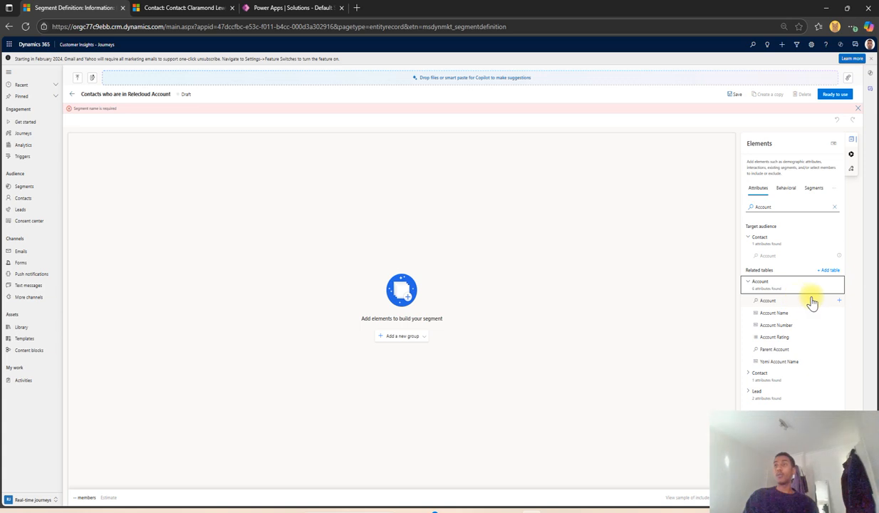
pyautogui.click(834, 301)
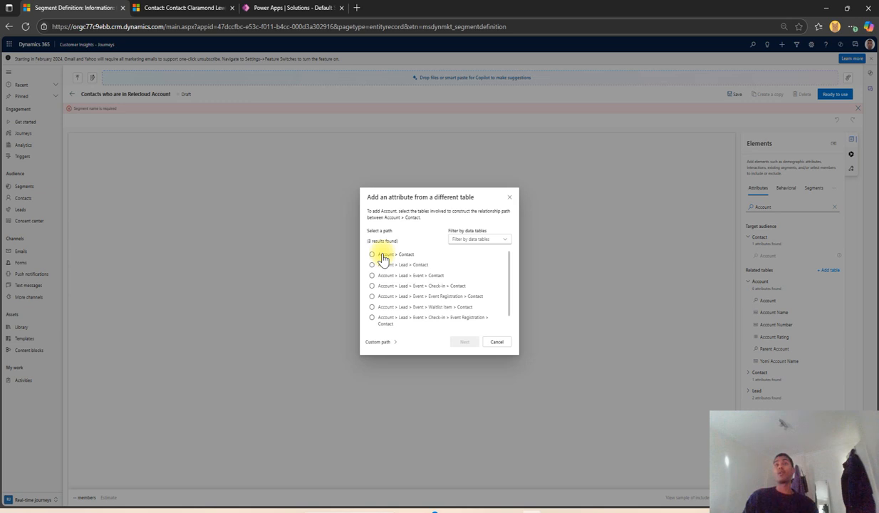
pyautogui.click(374, 343)
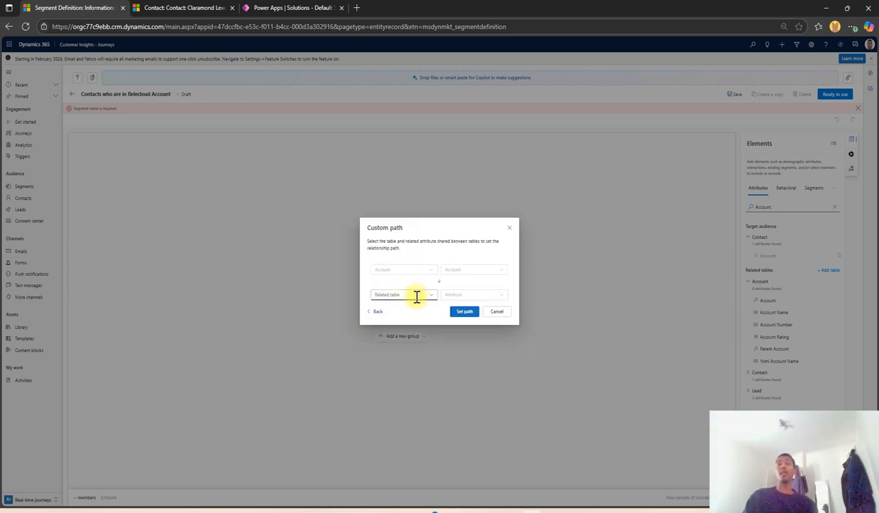
pyautogui.click(417, 296)
pyautogui.click(399, 320)
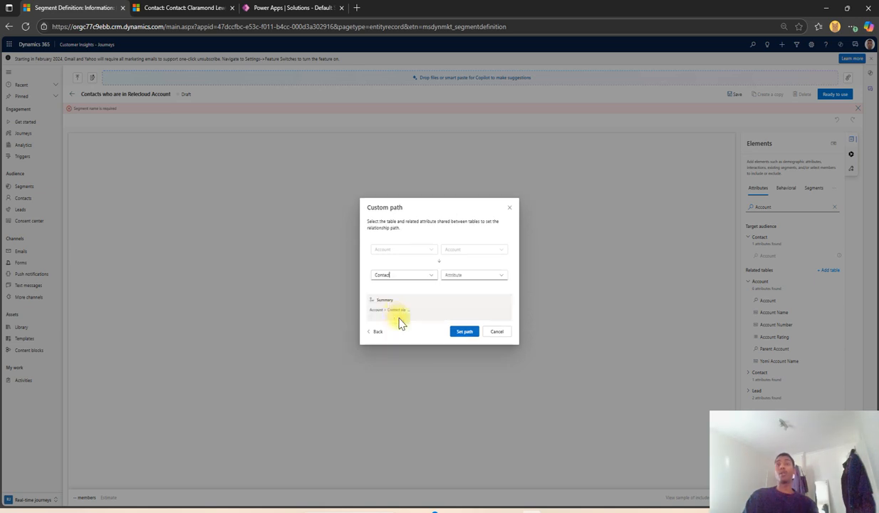
pyautogui.click(466, 275)
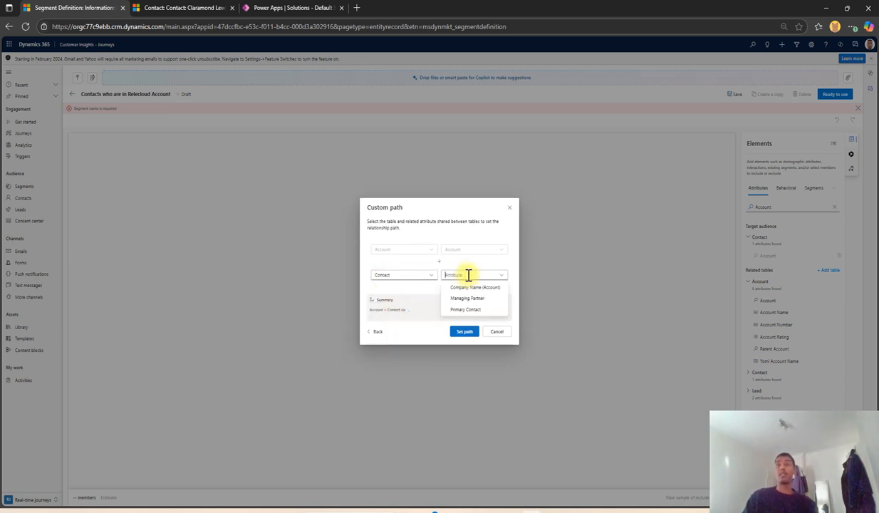
pyautogui.click(474, 287)
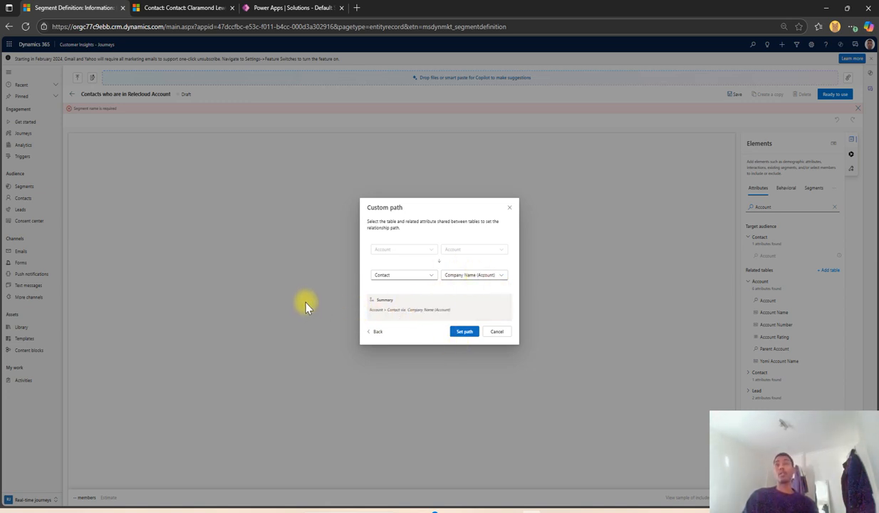
pyautogui.click(463, 332)
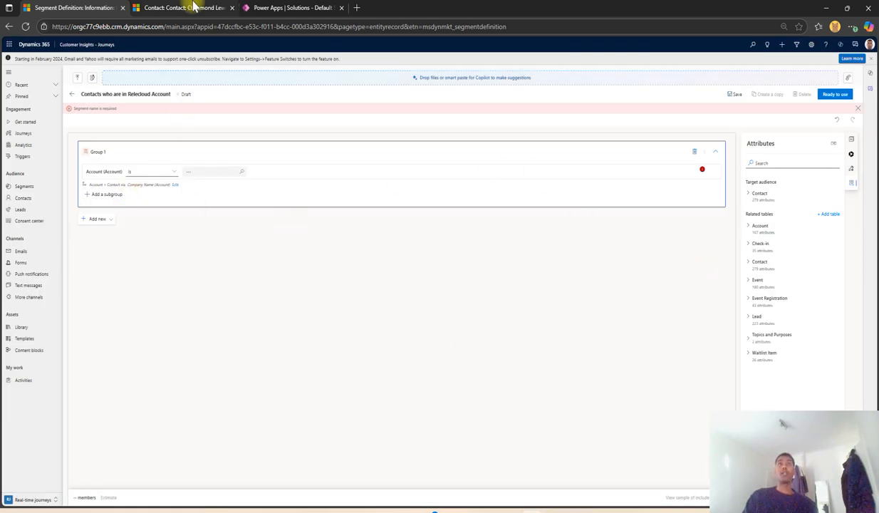
# Set the Account condition in Group 1 to the Relecloud account.
pyautogui.click(216, 173)
pyautogui.write('Relecloud')
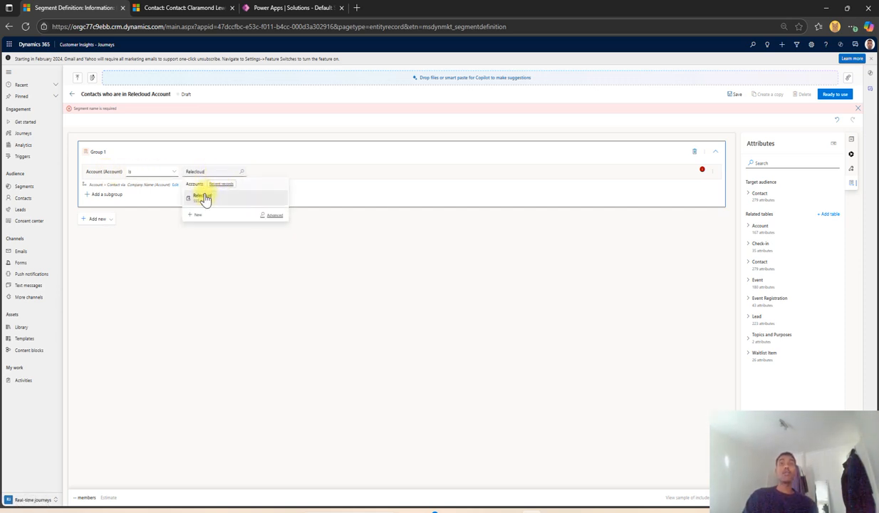
pyautogui.click(197, 197)
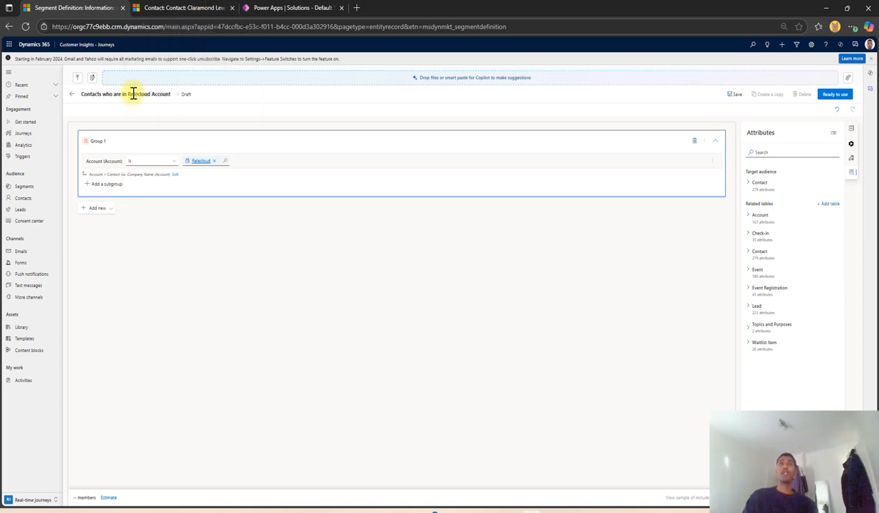
# Add a condition to Group 1 that the Contact attribute Status is Active, and save the segment.
pyautogui.click(750, 183)
pyautogui.click(770, 155)
pyautogui.write('Status')
pyautogui.click(791, 214)
pyautogui.moveTo(827, 238)
pyautogui.click(742, 238)
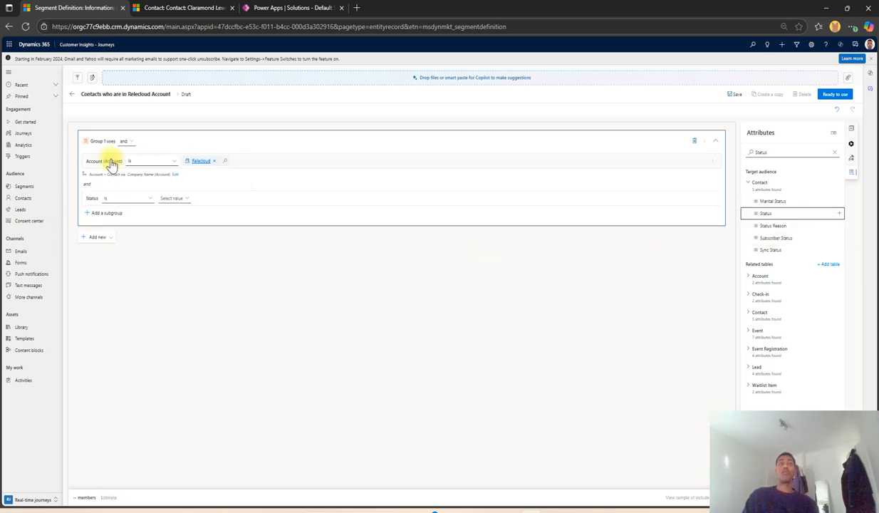
pyautogui.click(177, 197)
pyautogui.click(168, 207)
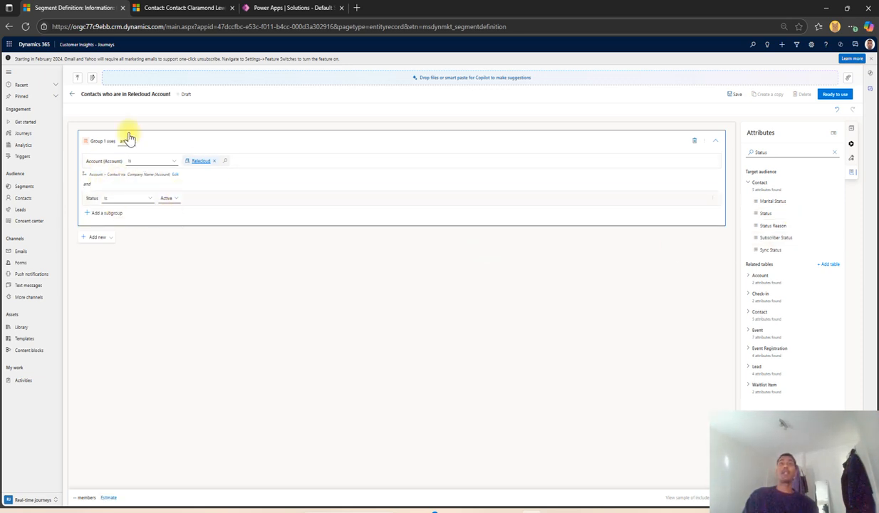
pyautogui.click(732, 95)
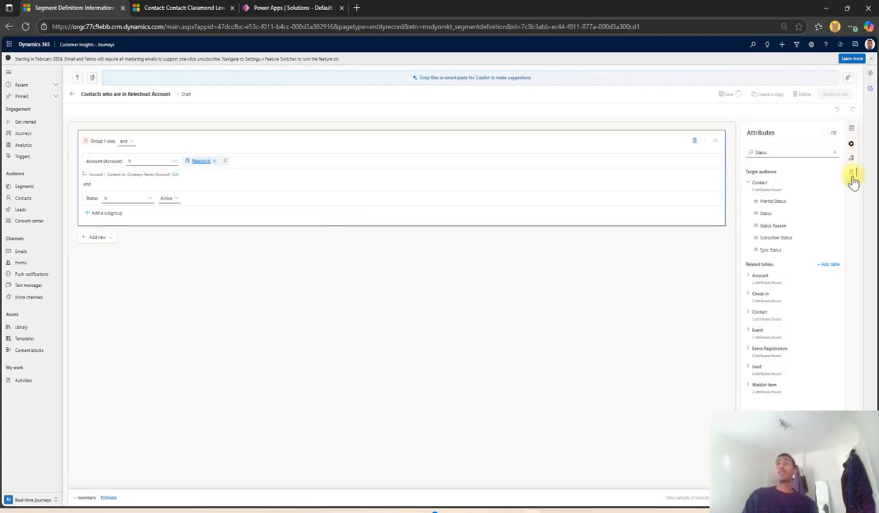
# Set the segment's time zone to (GMT+10:00) Canberra, Melbourne, Sydney in its settings.
pyautogui.click(851, 144)
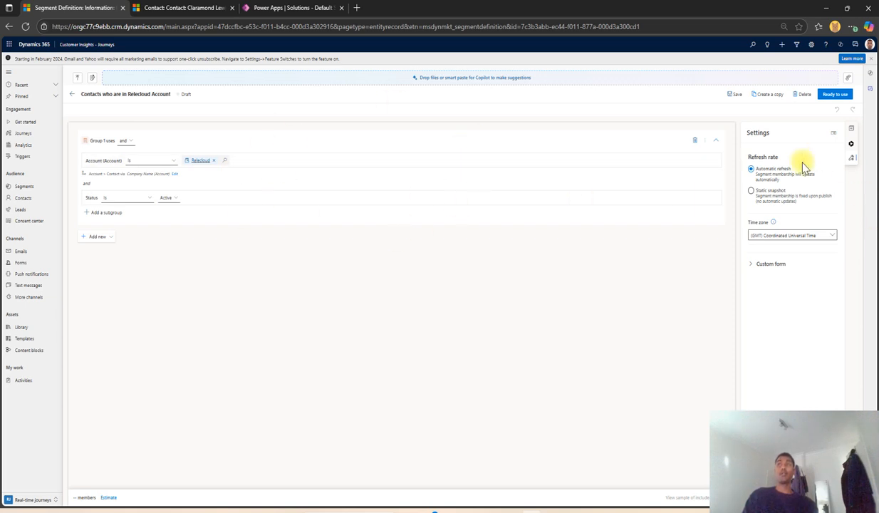
pyautogui.click(794, 233)
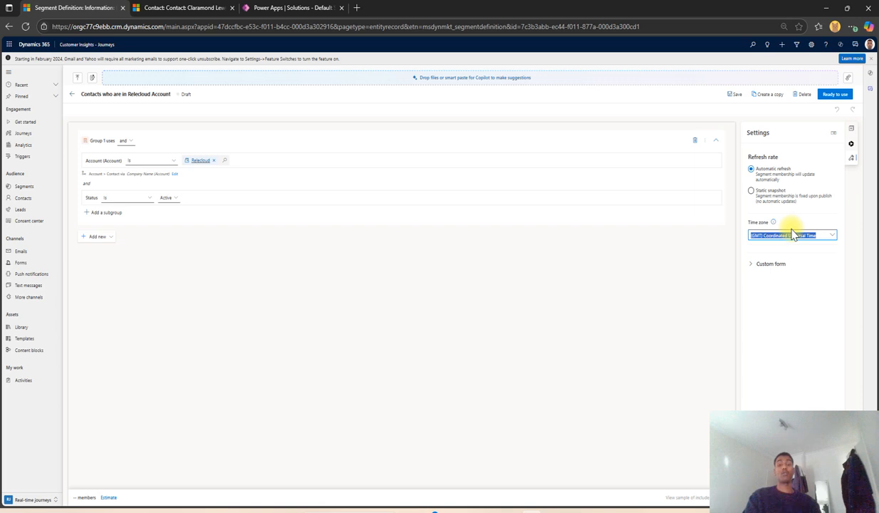
pyautogui.write('melb')
pyautogui.click(796, 249)
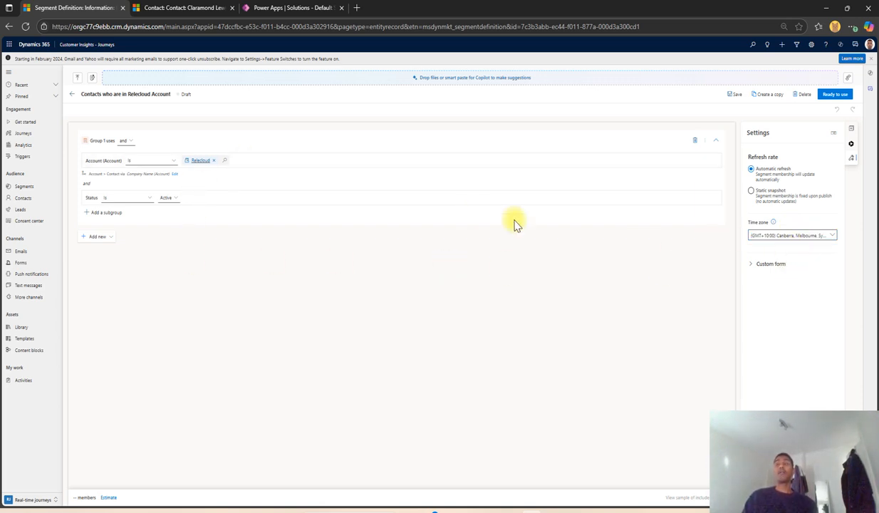
# Save the segment and mark it as ready to use.
pyautogui.click(732, 94)
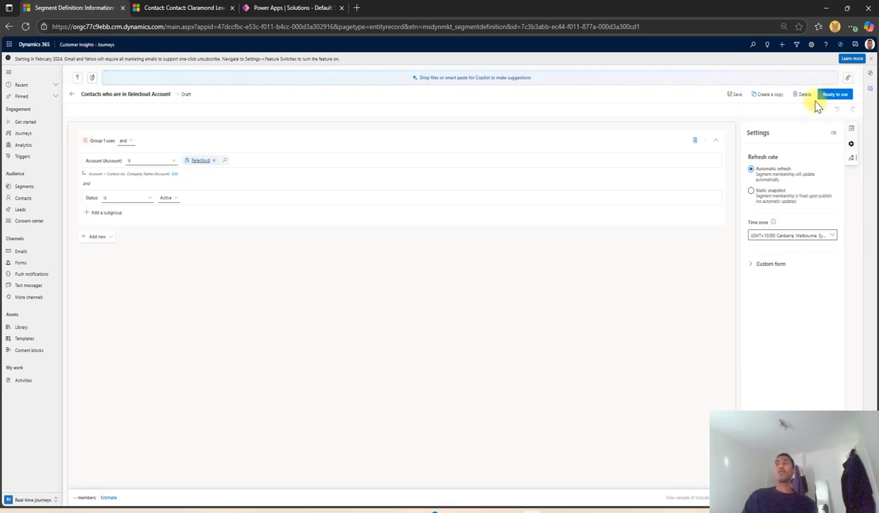
pyautogui.click(838, 99)
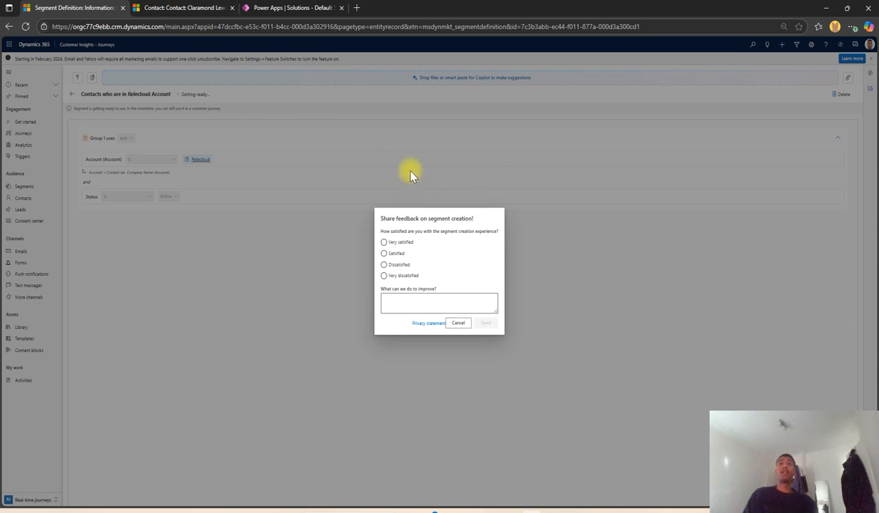
# Dismiss the segment feedback survey and open the list of contacts related to the Relecloud account from the contact record.
pyautogui.click(458, 322)
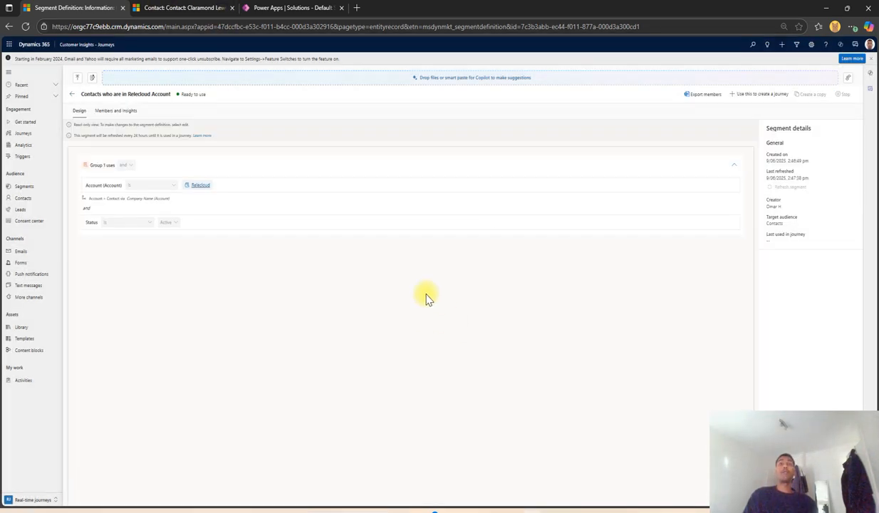
pyautogui.click(190, 7)
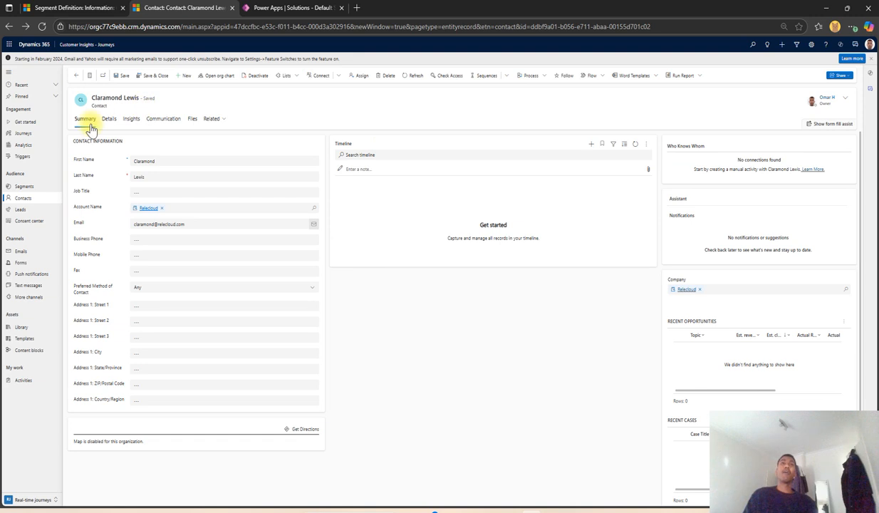
pyautogui.click(211, 121)
pyautogui.click(214, 121)
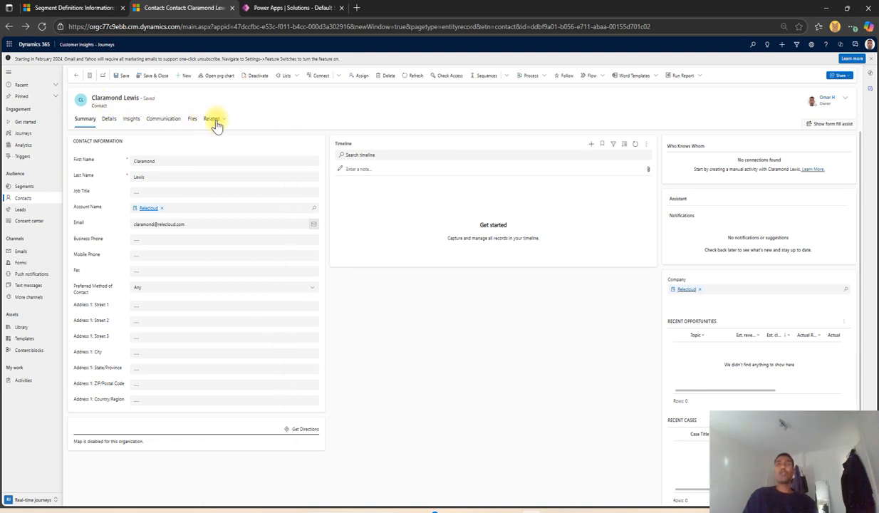
pyautogui.click(684, 290)
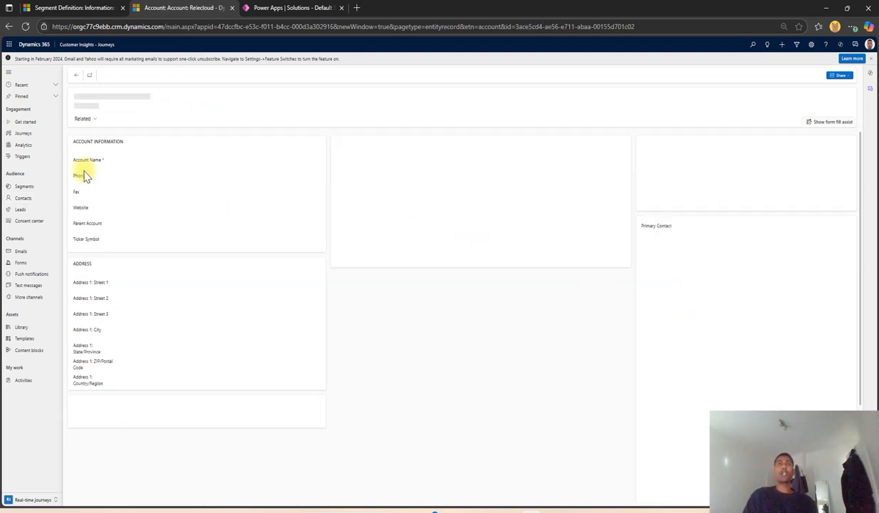
pyautogui.click(199, 119)
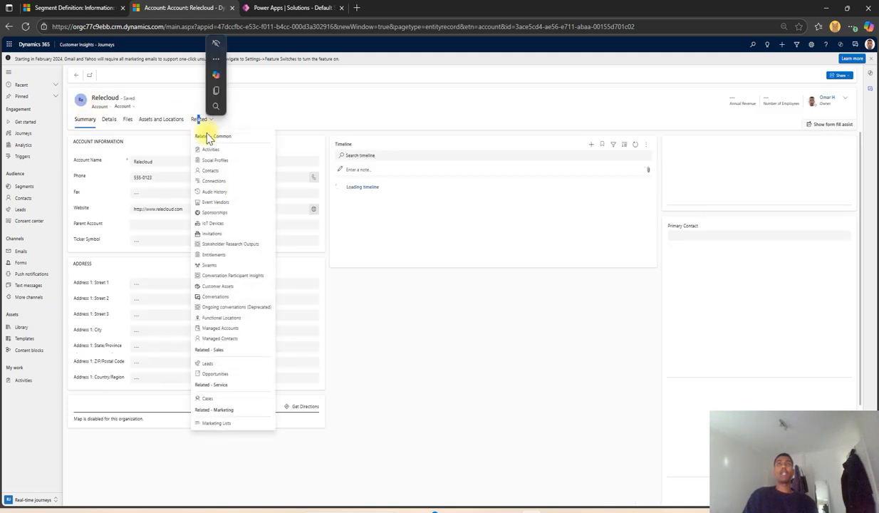
pyautogui.click(240, 173)
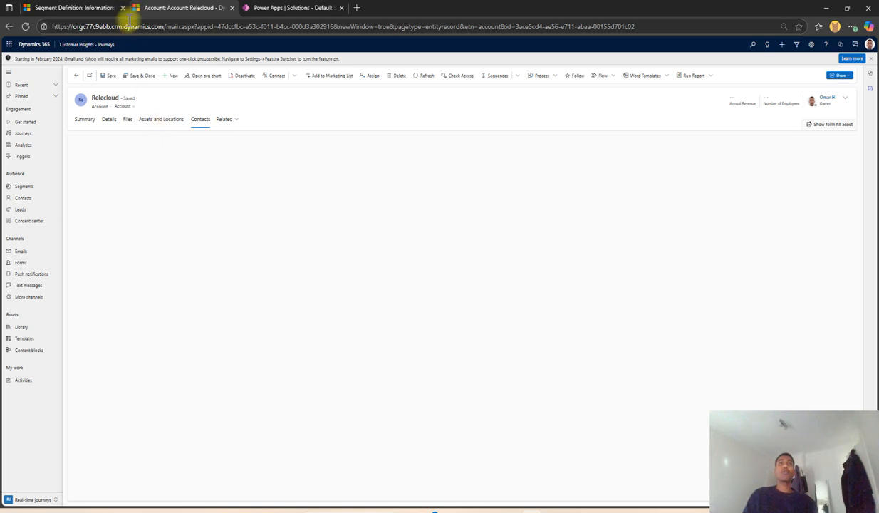
pyautogui.doubleClick(112, 95)
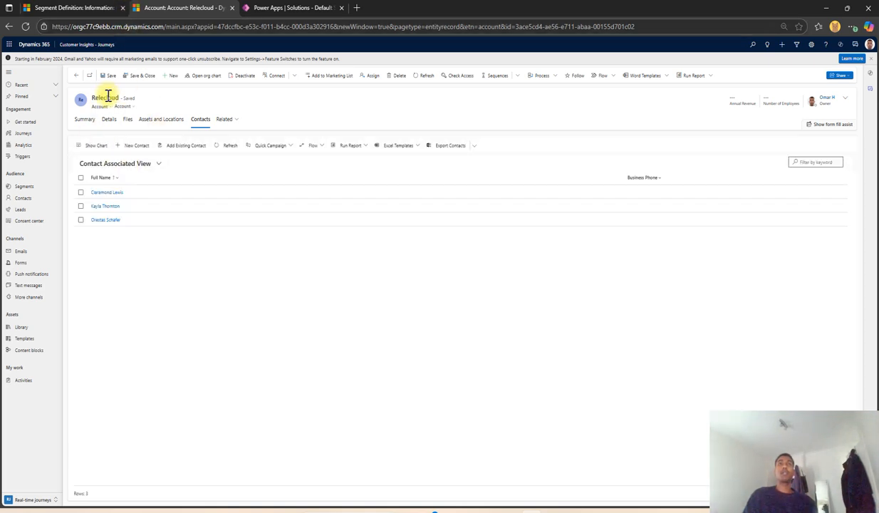
# Compare the segment's members with the Relecloud account's related contacts, and review the segment's design conditions.
pyautogui.click(72, 7)
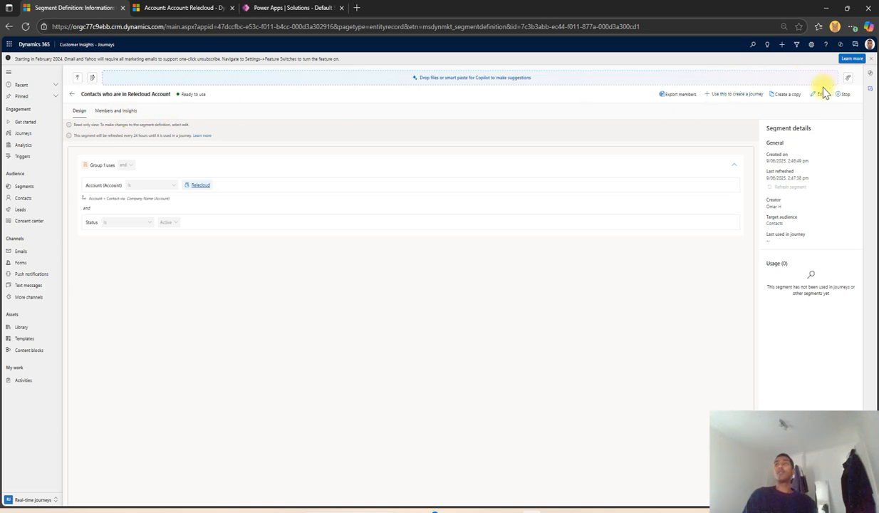
pyautogui.click(115, 111)
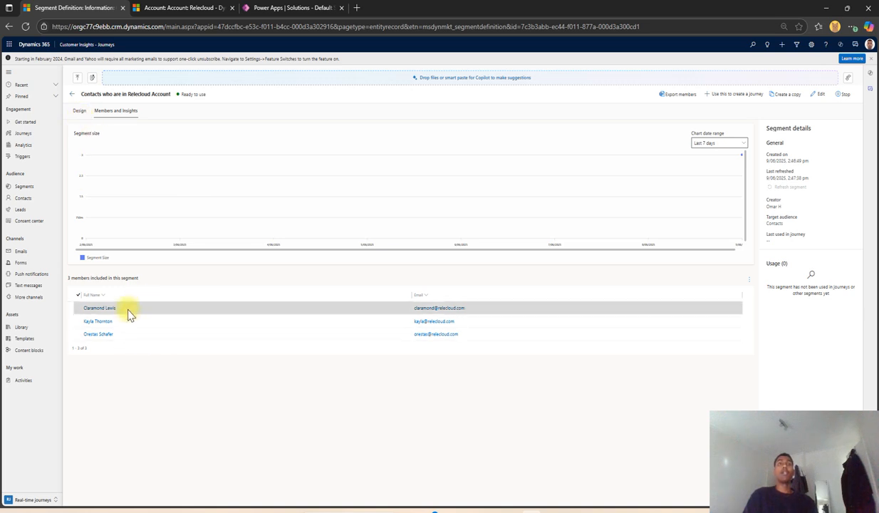
pyautogui.click(171, 7)
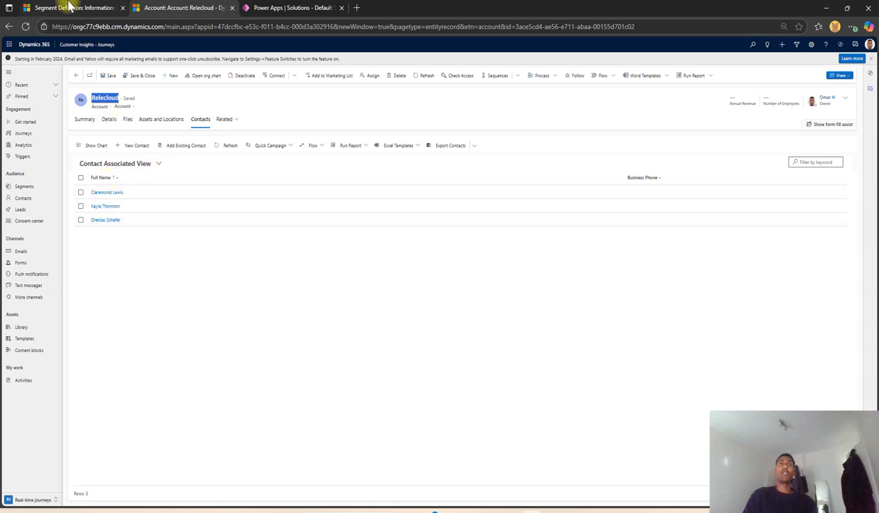
pyautogui.click(71, 7)
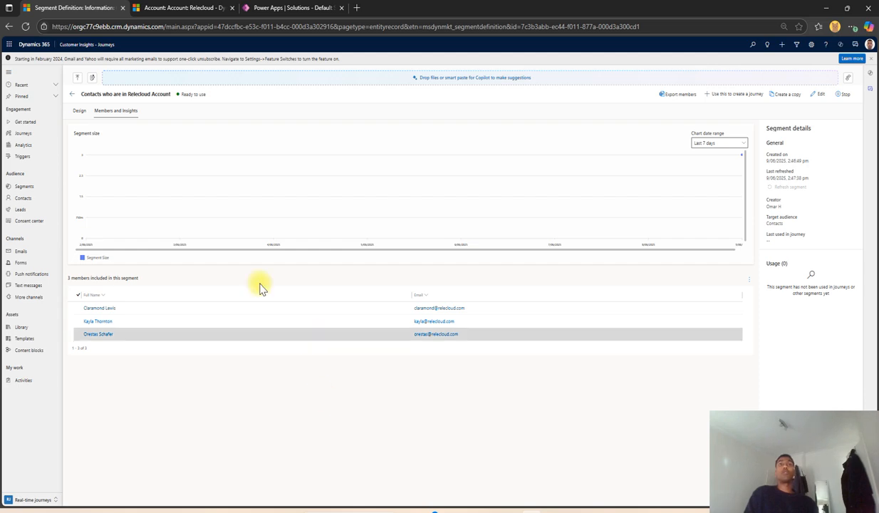
pyautogui.click(82, 111)
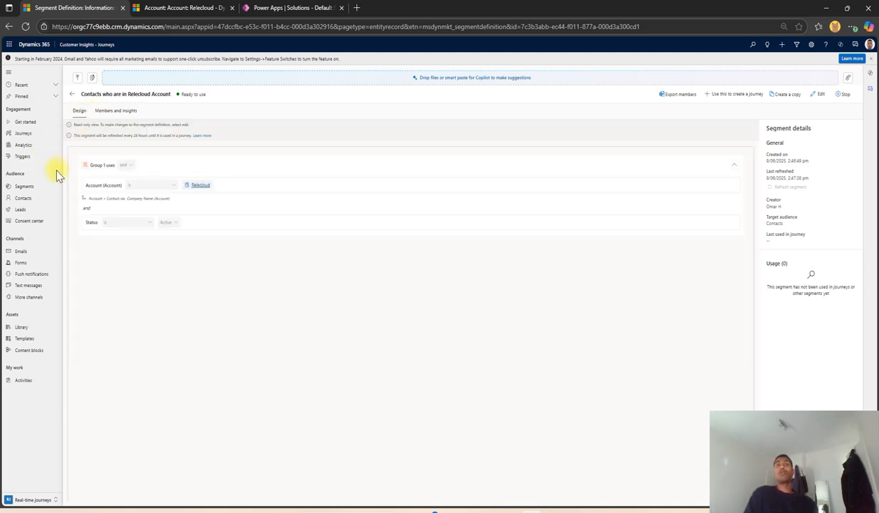
pyautogui.click(117, 114)
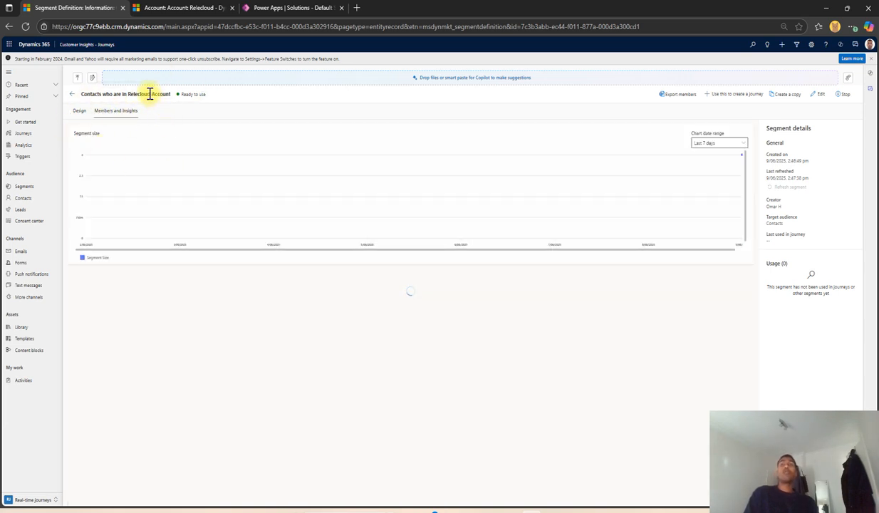